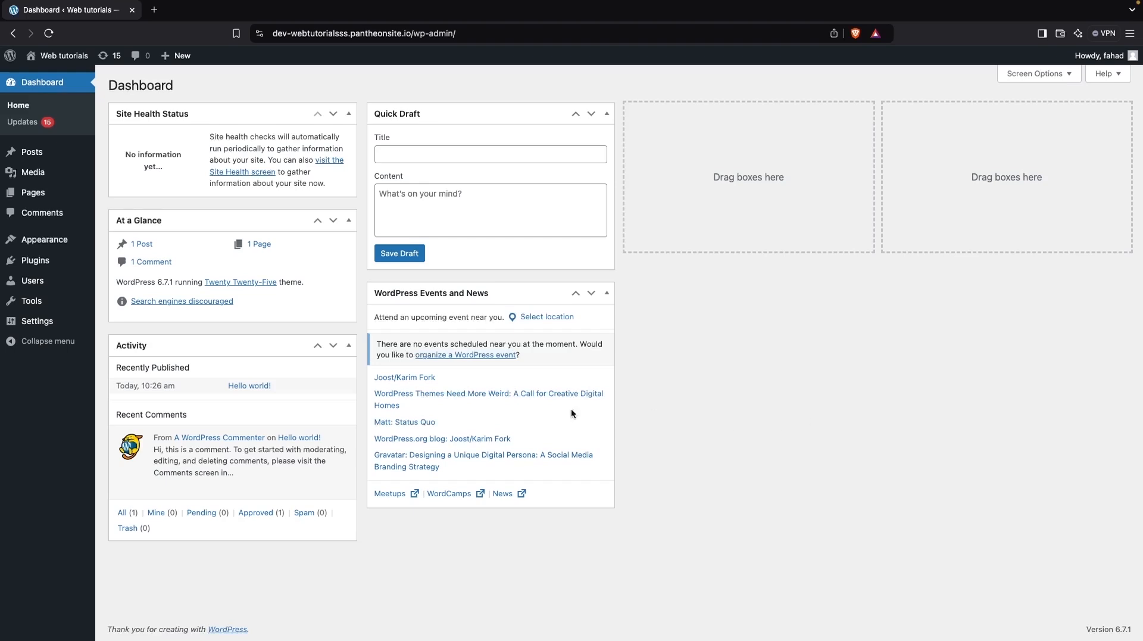
Step: Search the plugin directory for elementor and install the Elementor Website Builder plugin
{"action": "mouse_move", "coordinate": [49, 272]}
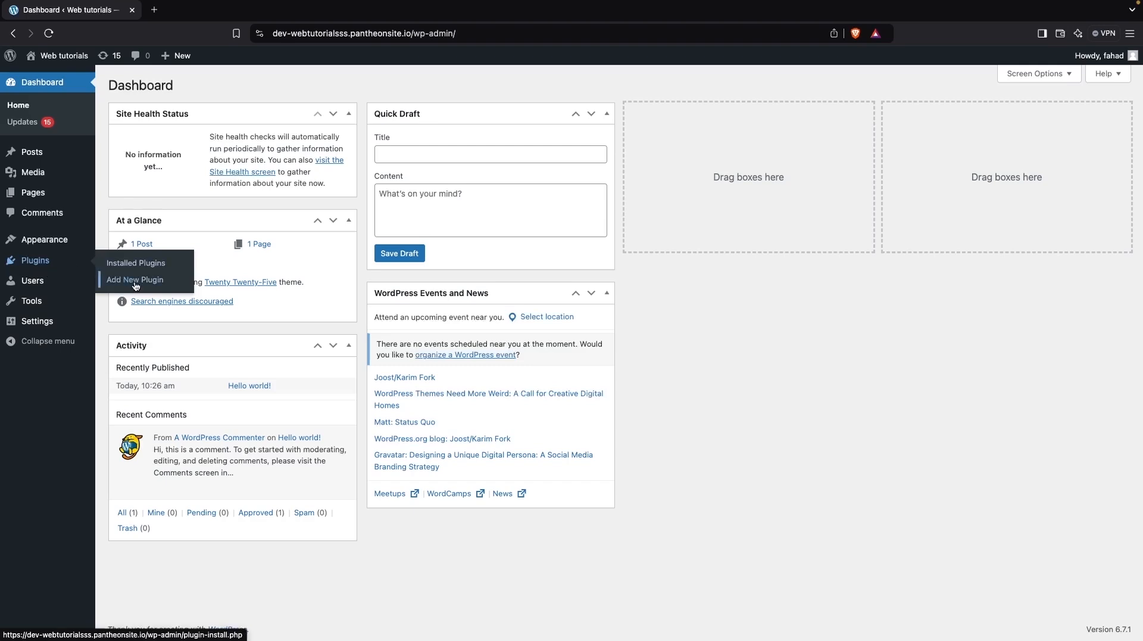
{"action": "left_click", "coordinate": [172, 286]}
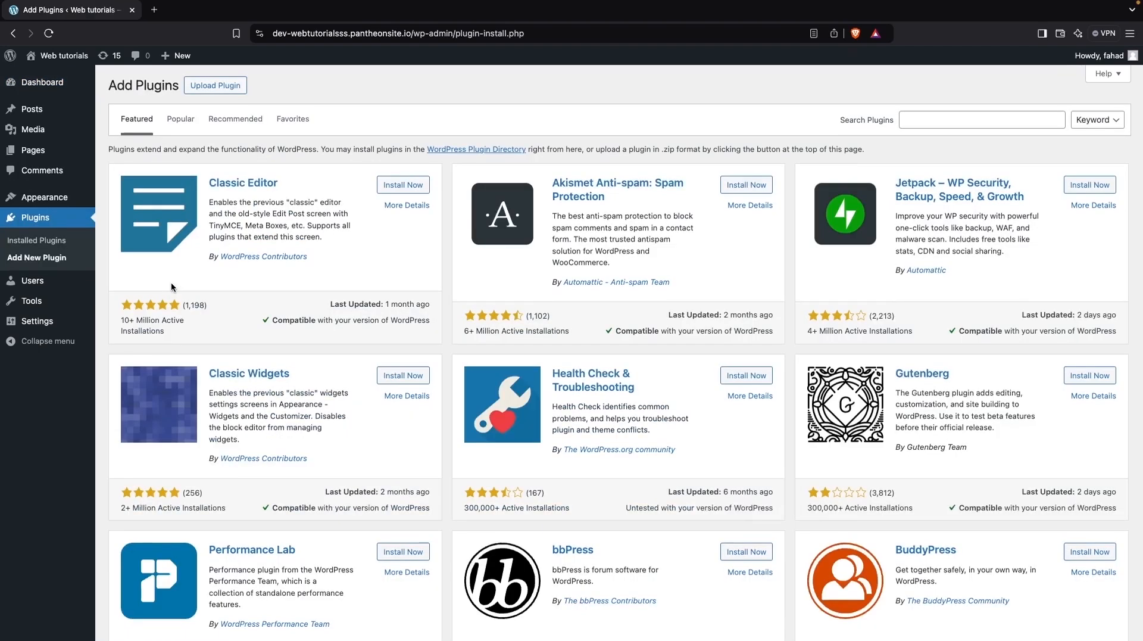
{"action": "left_click", "coordinate": [906, 119]}
{"action": "type", "text": "elementor"}
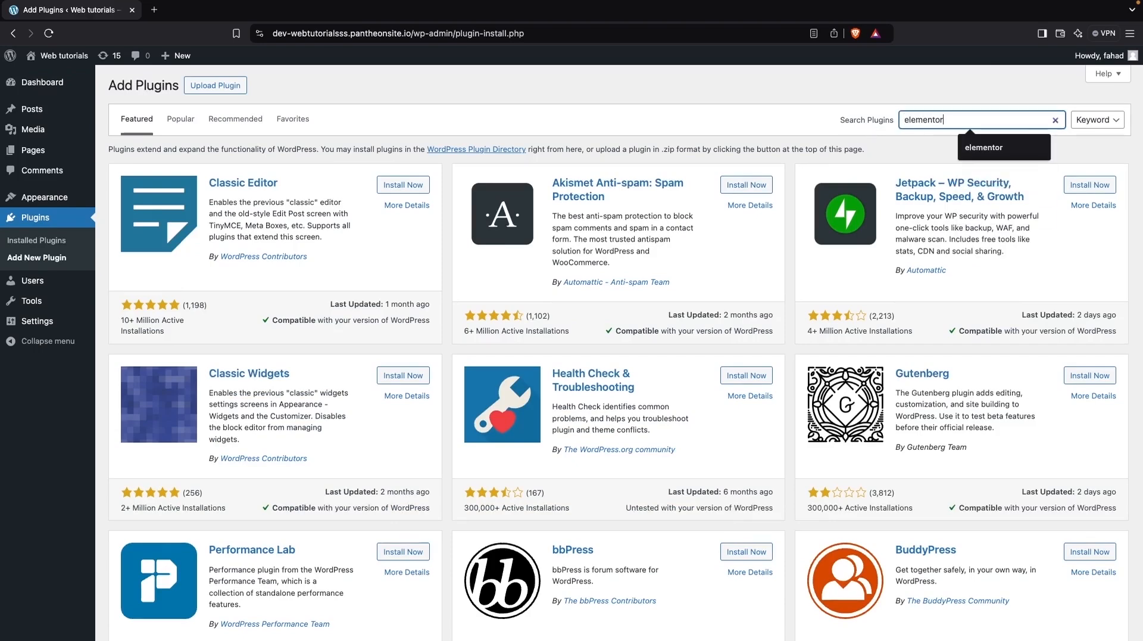
{"action": "key", "text": "Return"}
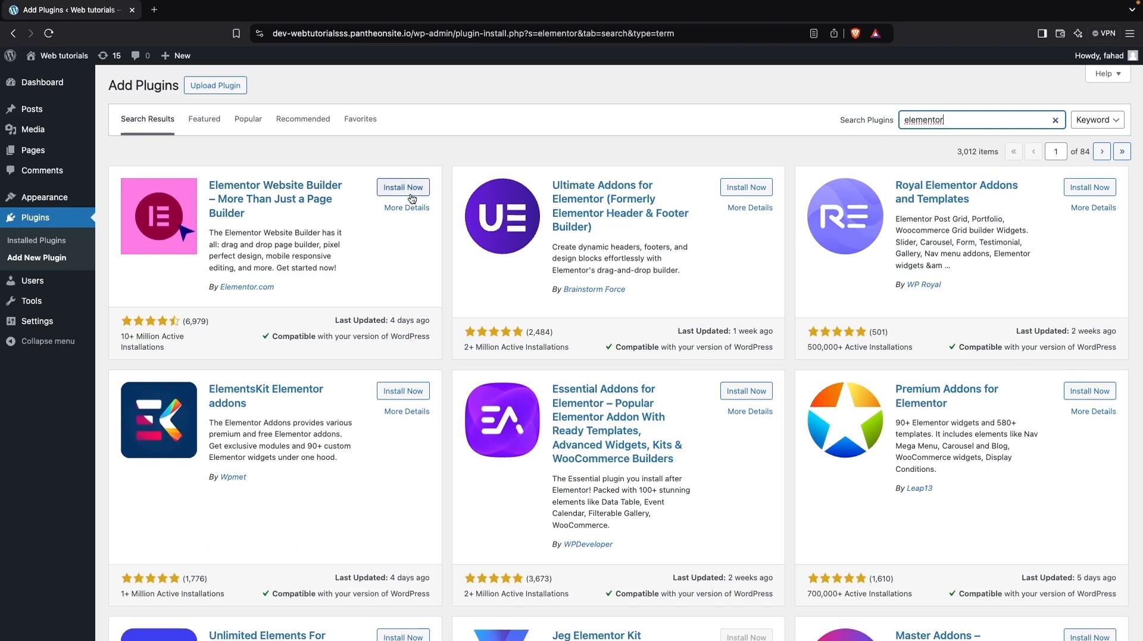
{"action": "left_click", "coordinate": [411, 187]}
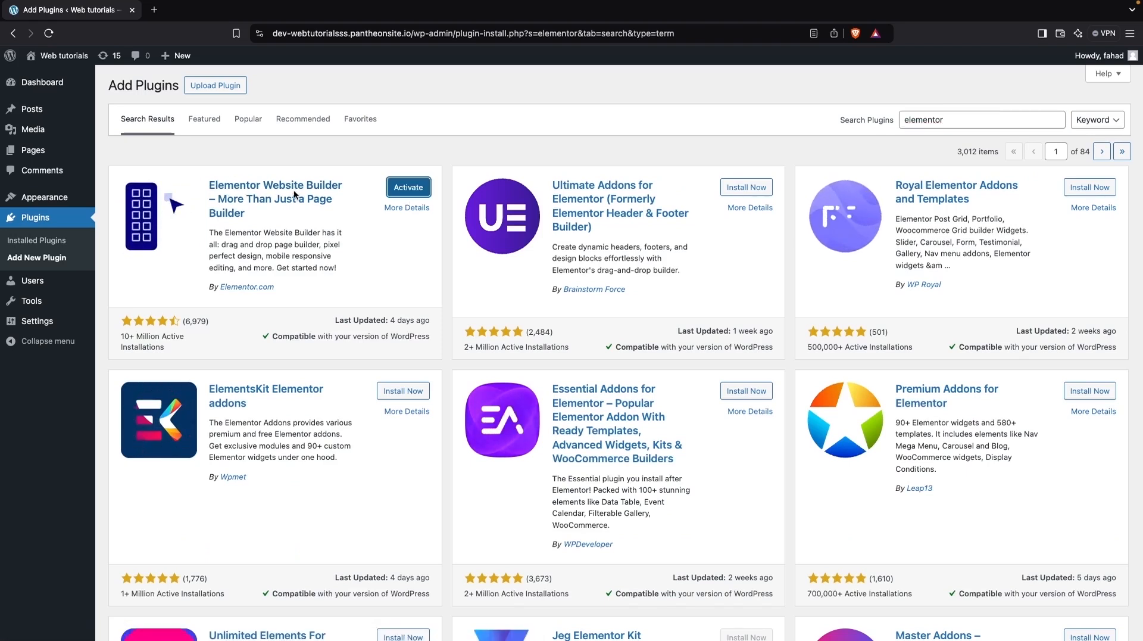
Step: Search the plugin directory for woocommerce and install the WooCommerce plugin
{"action": "left_click", "coordinate": [942, 122]}
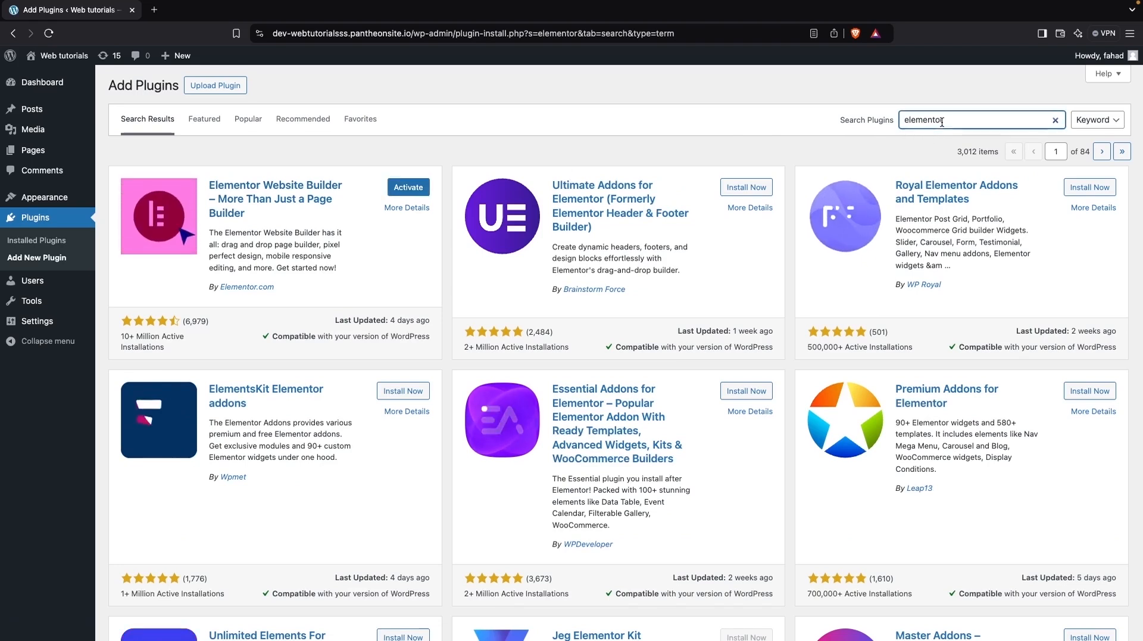
{"action": "double_click", "coordinate": [942, 121]}
{"action": "type", "text": "wooc"}
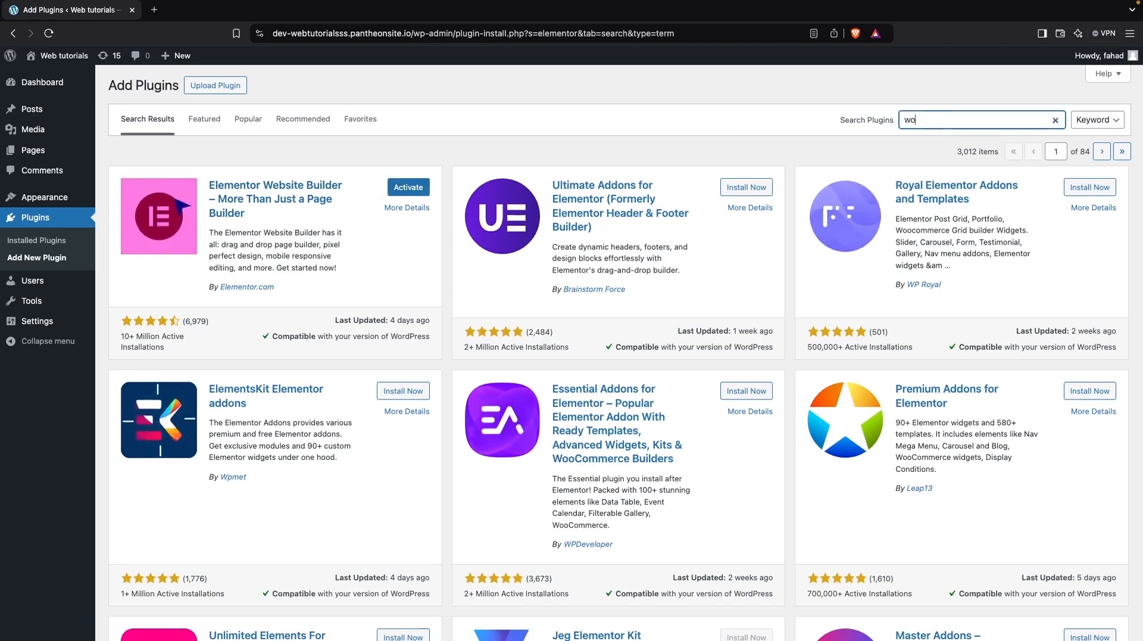
{"action": "type", "text": "ommerce"}
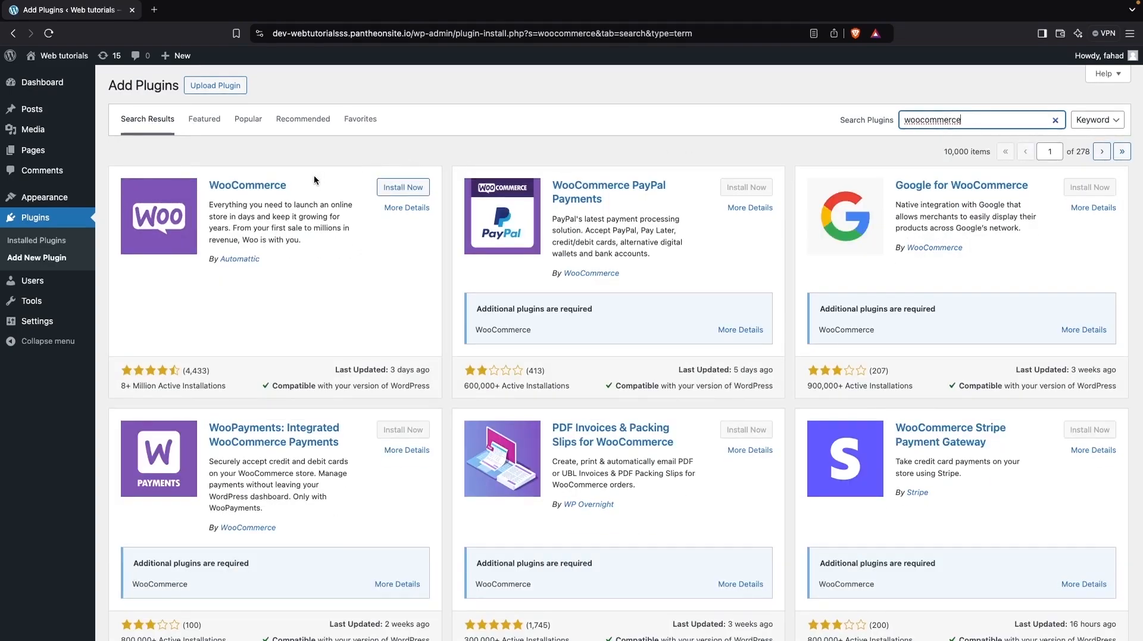
{"action": "left_click", "coordinate": [418, 190]}
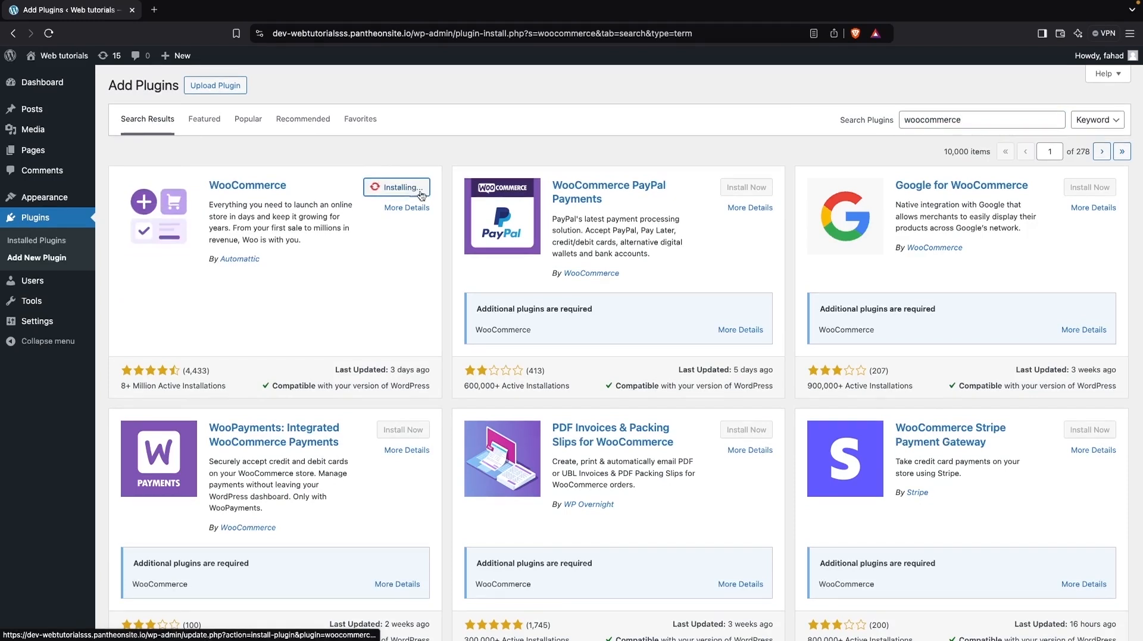
Step: Search for starter templates and install the Starter Templates plugin by Brainstorm Force
{"action": "double_click", "coordinate": [976, 125]}
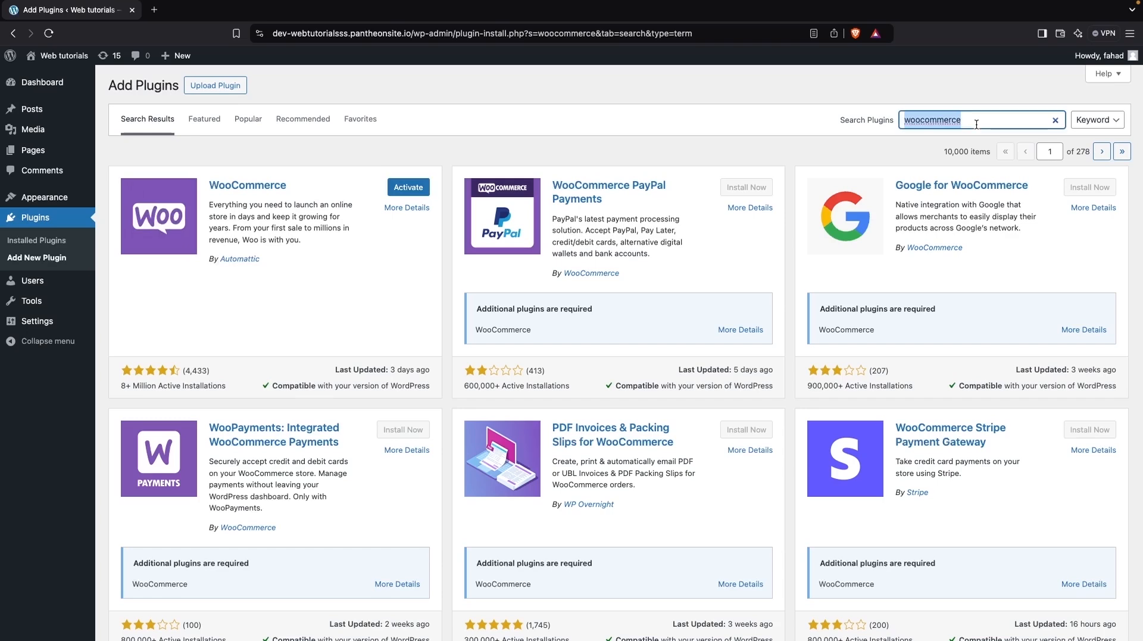
{"action": "type", "text": "starter templates"}
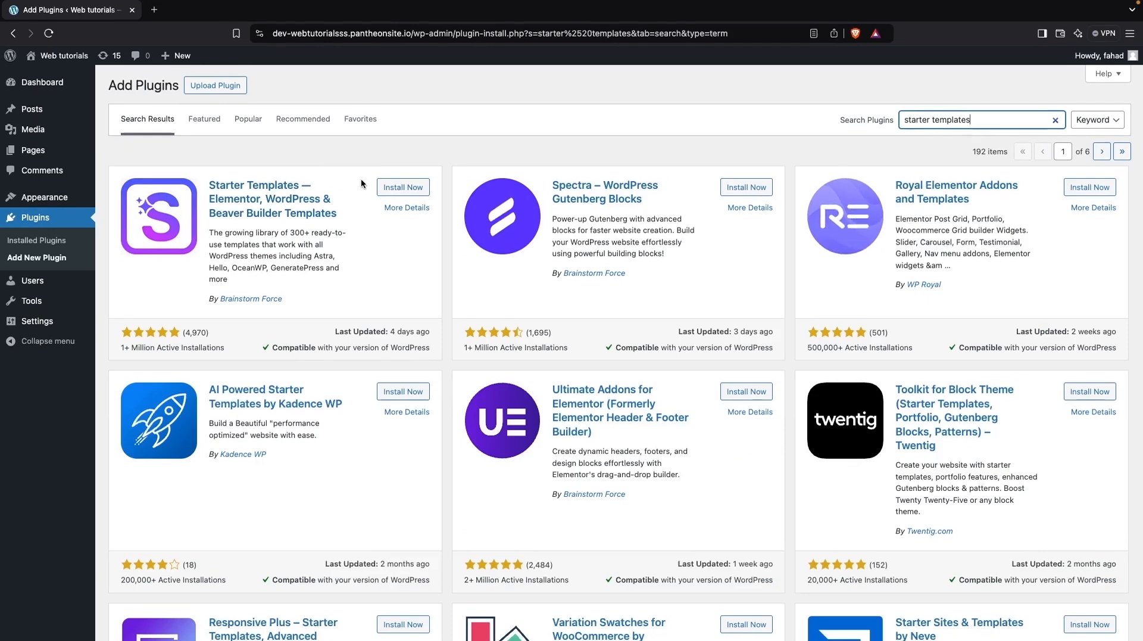
{"action": "left_click", "coordinate": [403, 190]}
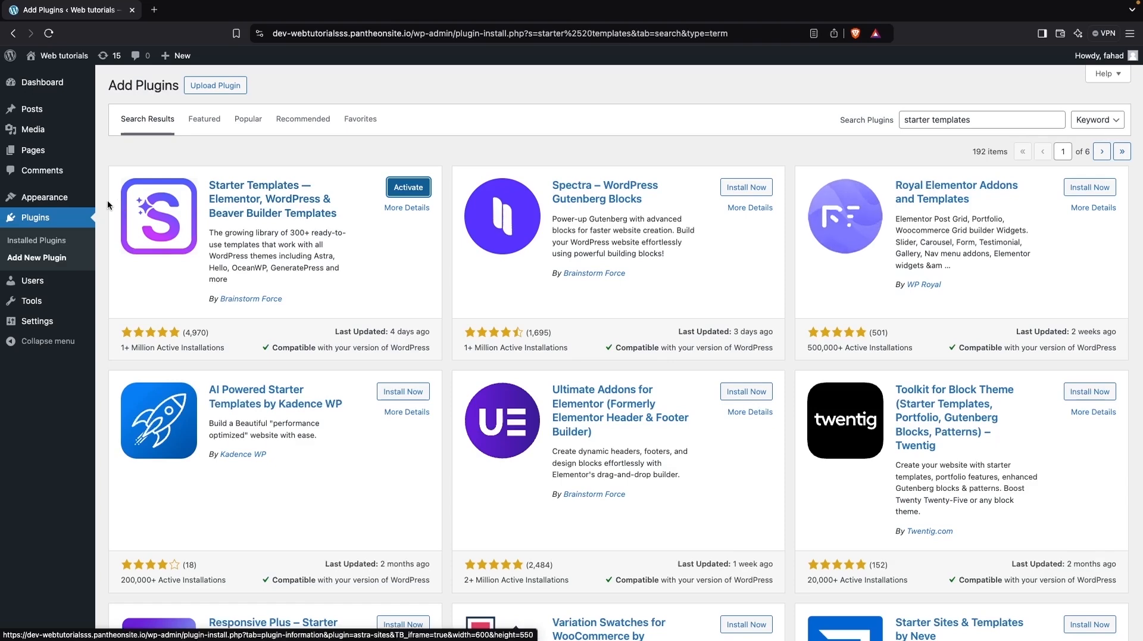
Step: Bulk-activate the installed Elementor, Starter Templates and WooCommerce plugins, and close the Elementor account setup wizard
{"action": "left_click", "coordinate": [36, 241]}
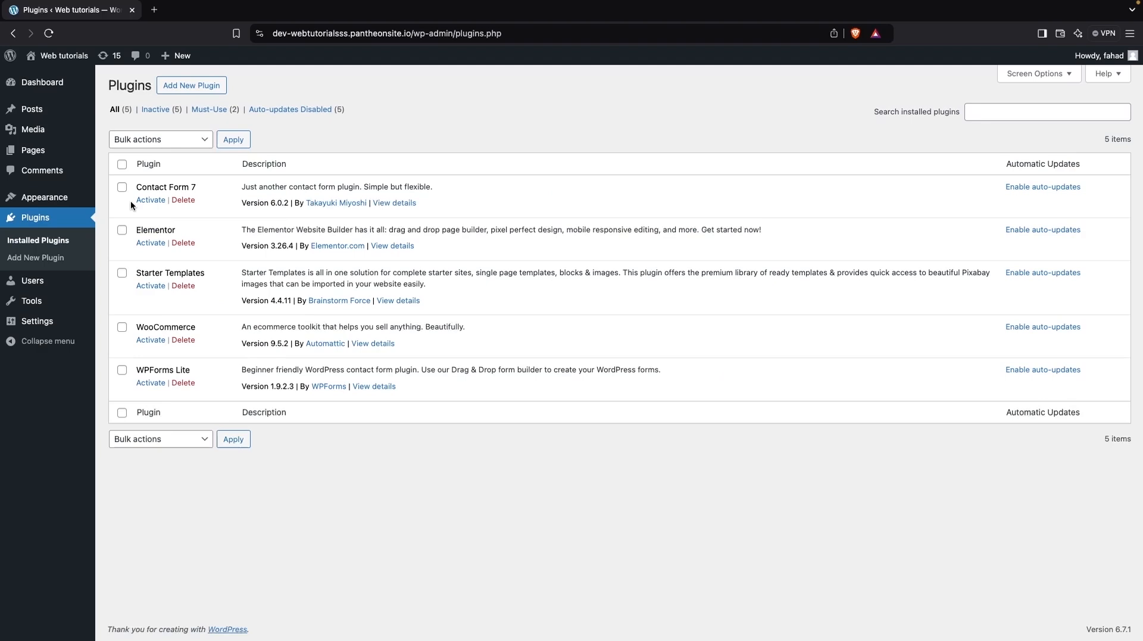
{"action": "left_click", "coordinate": [122, 231]}
{"action": "left_click", "coordinate": [123, 273]}
{"action": "left_click", "coordinate": [123, 328]}
{"action": "left_click", "coordinate": [190, 146]}
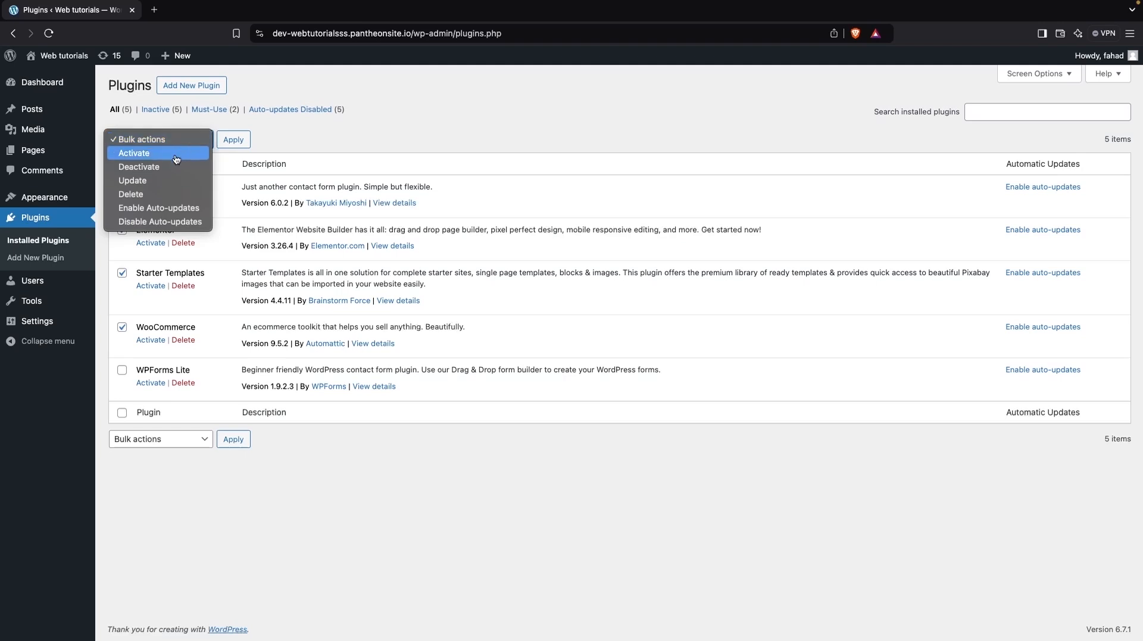
{"action": "left_click", "coordinate": [176, 154]}
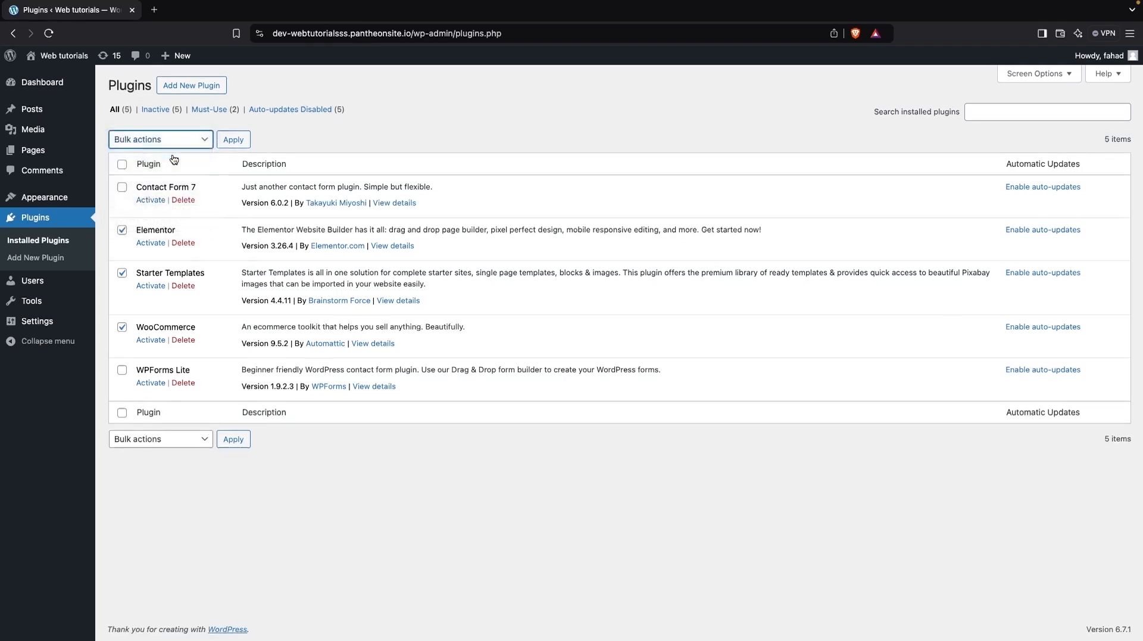
{"action": "left_click", "coordinate": [242, 145]}
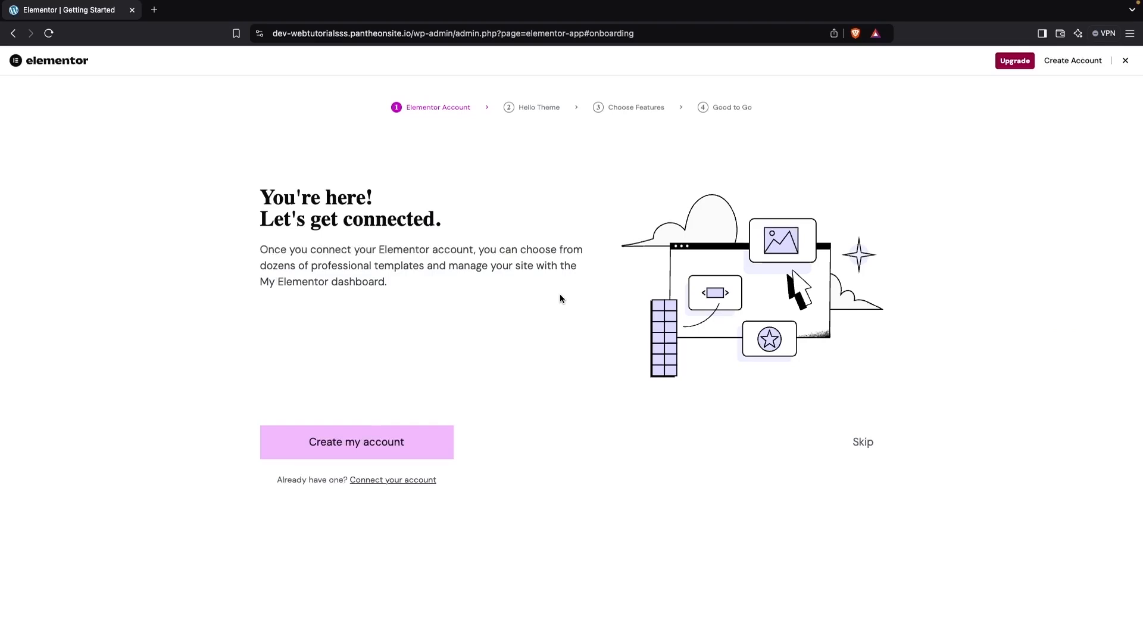
{"action": "left_click", "coordinate": [1126, 62]}
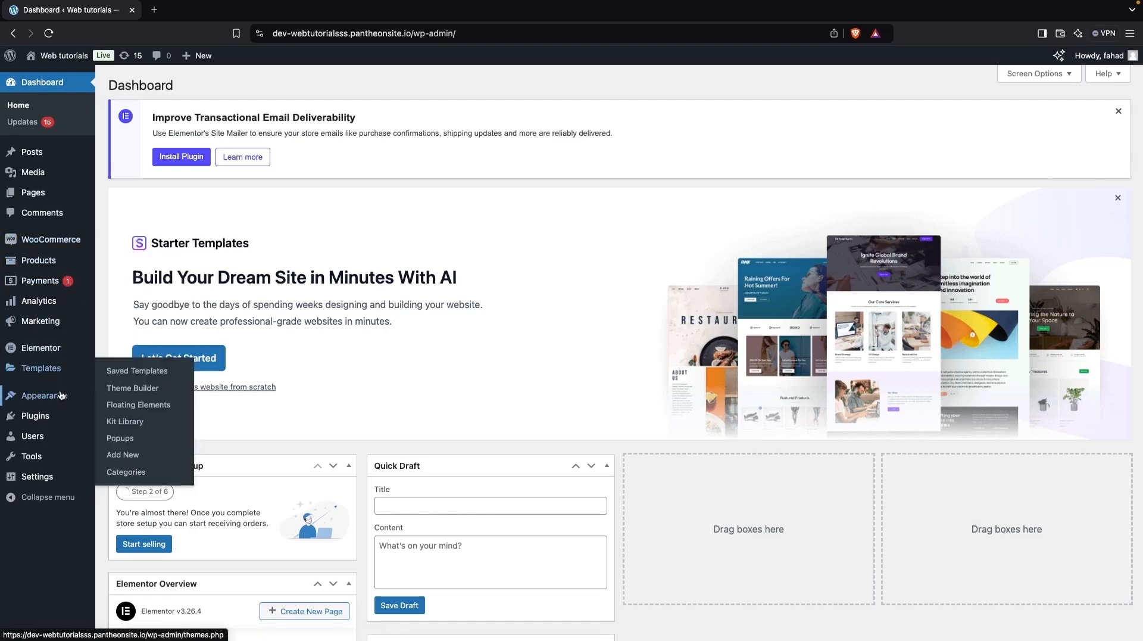
Step: Search the theme directory for astra, activate the Astra theme and update it to the new version
{"action": "mouse_move", "coordinate": [65, 396]}
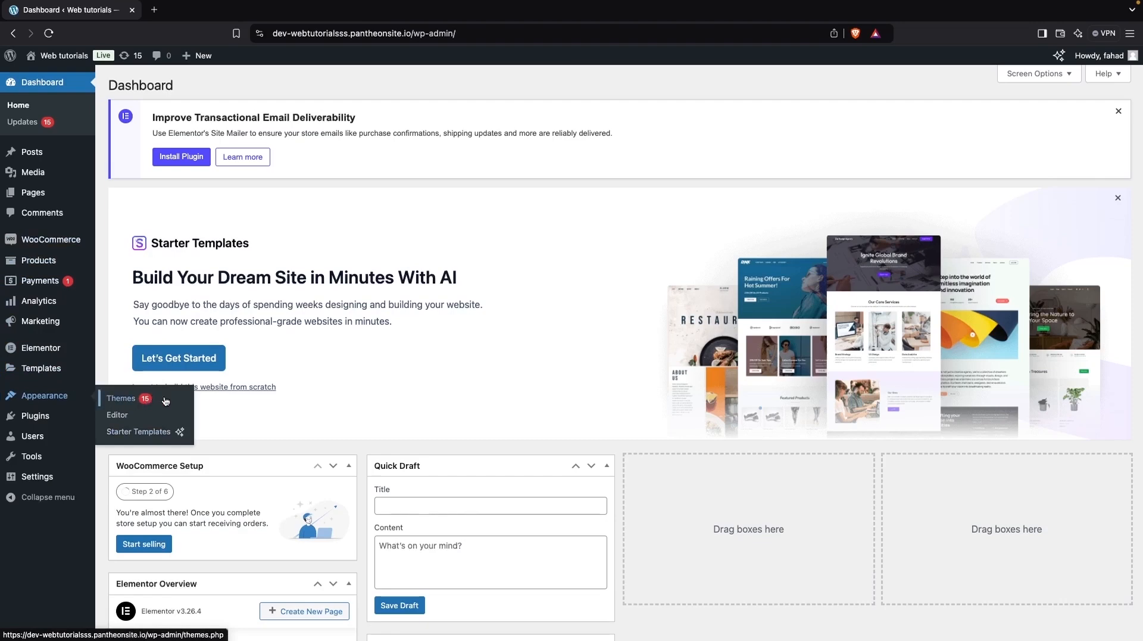
{"action": "left_click", "coordinate": [166, 400]}
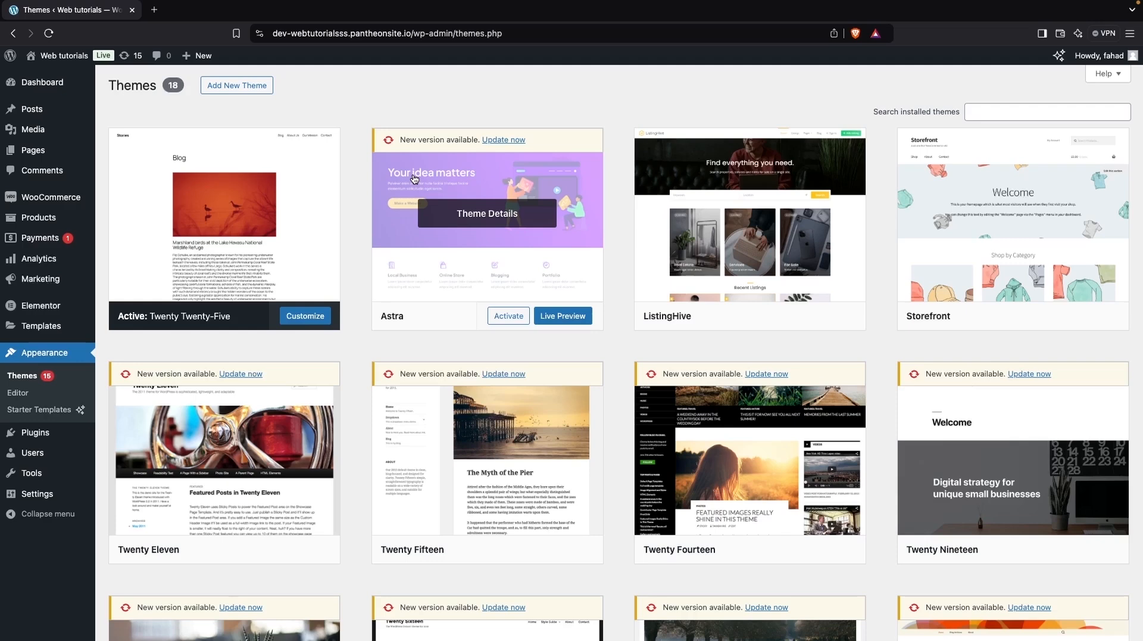
{"action": "left_click", "coordinate": [243, 89]}
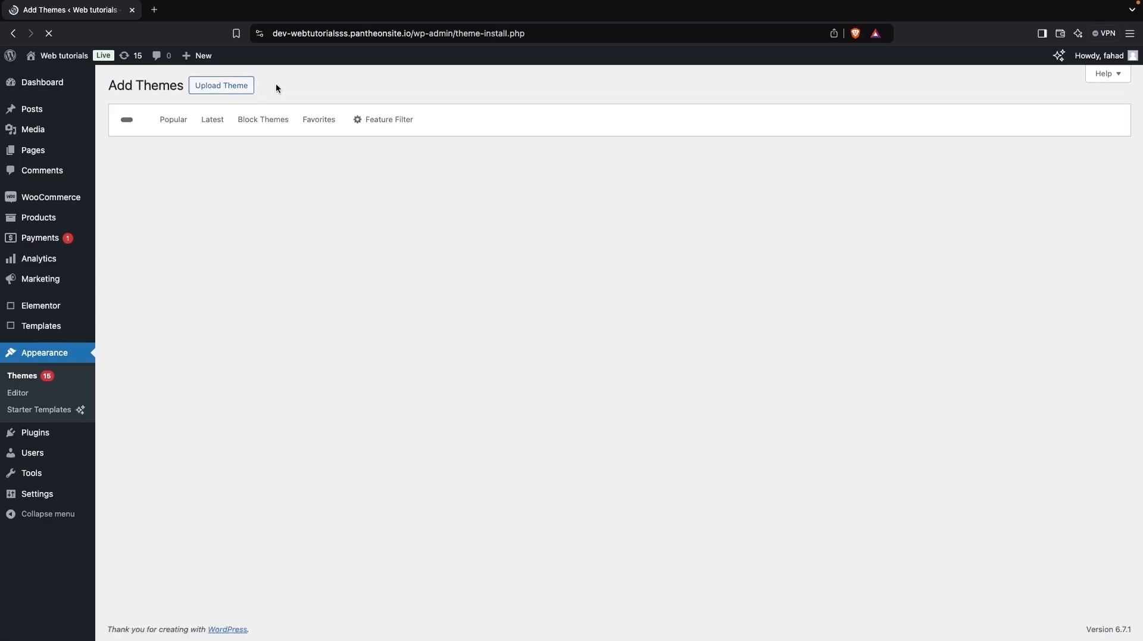
{"action": "left_click", "coordinate": [1034, 113]}
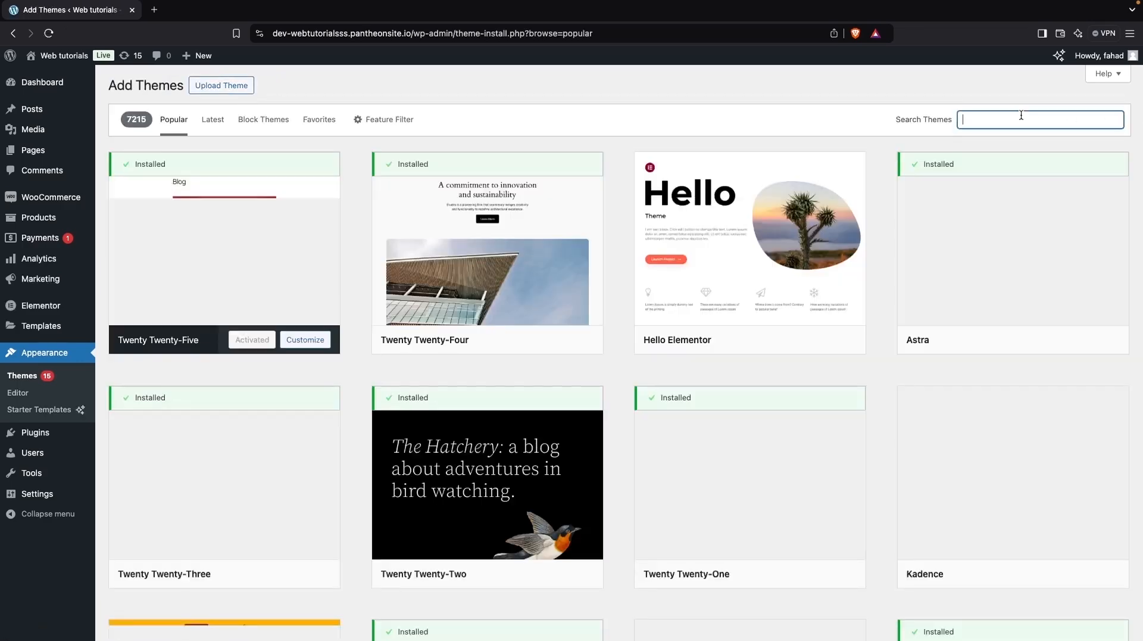
{"action": "type", "text": "astra"}
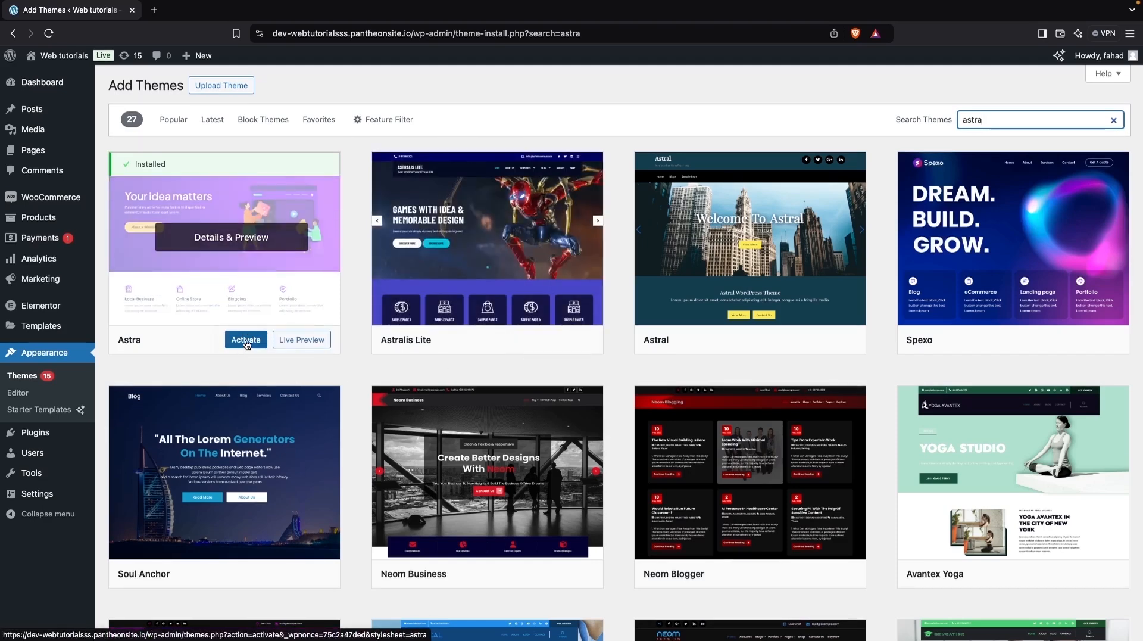
{"action": "left_click", "coordinate": [246, 343]}
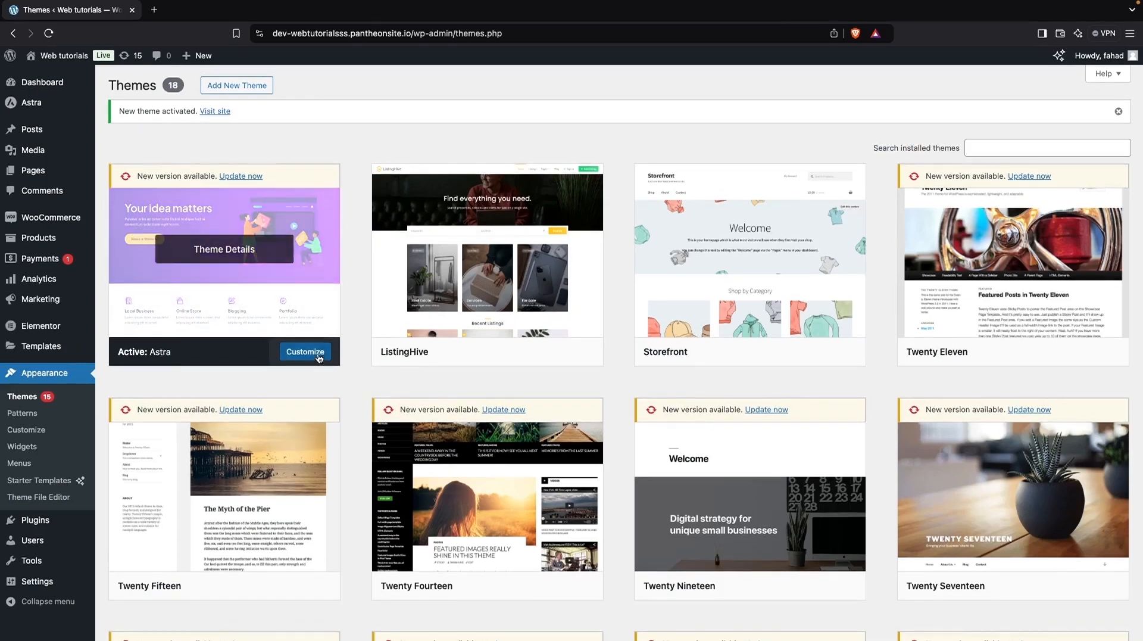
{"action": "left_click", "coordinate": [244, 177]}
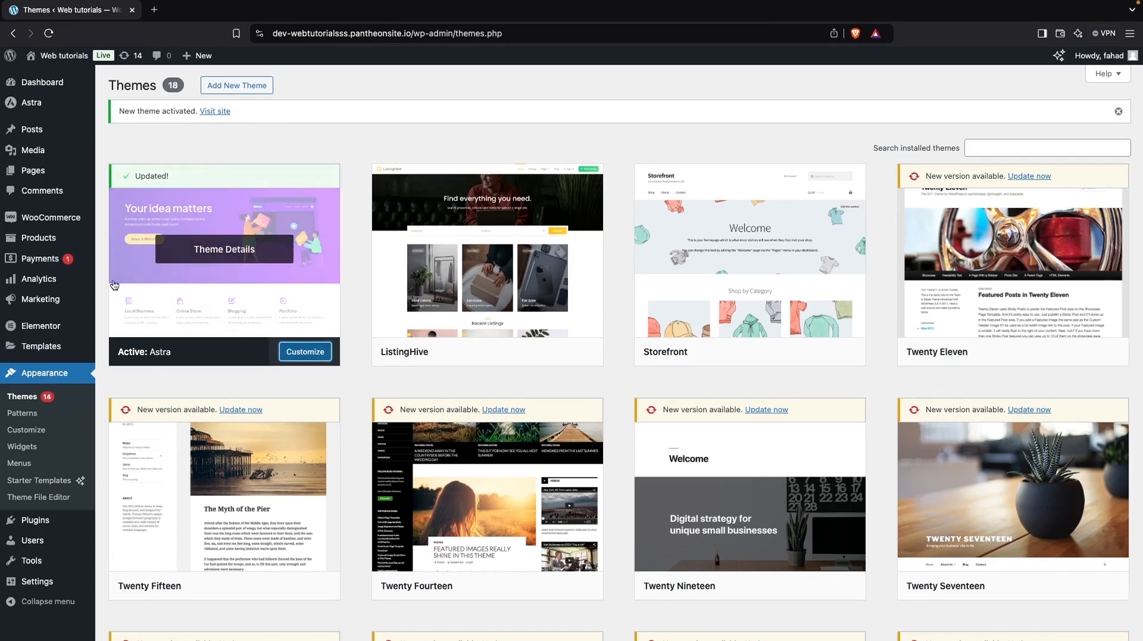
Step: Start building the site from Classic Starter Templates with Elementor as the page builder
{"action": "left_click", "coordinate": [42, 484]}
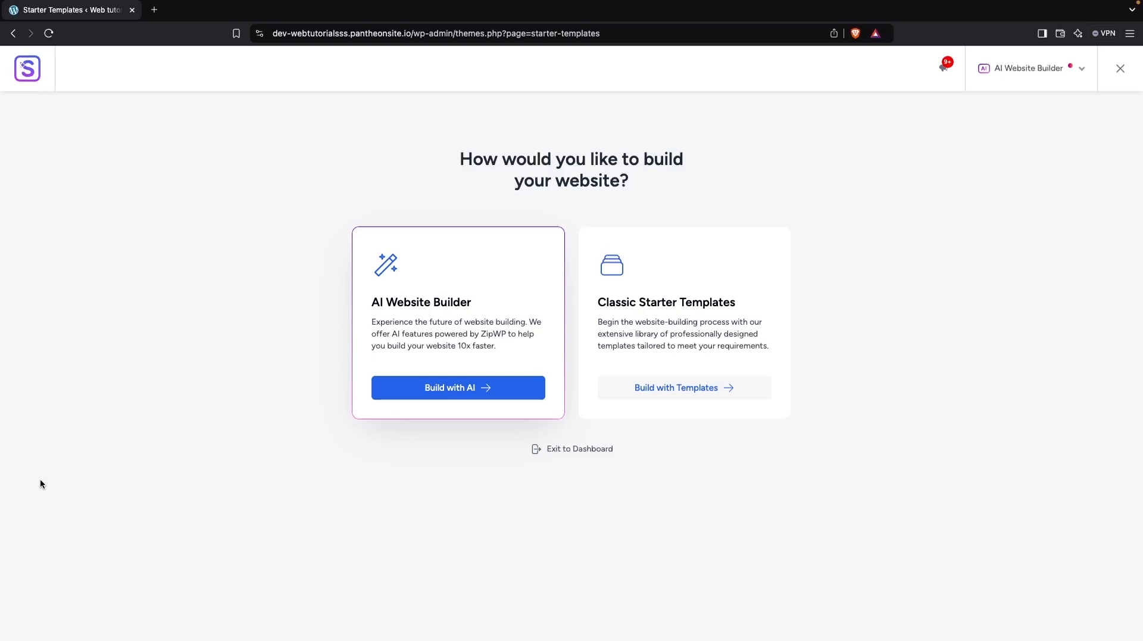
{"action": "left_click", "coordinate": [633, 390]}
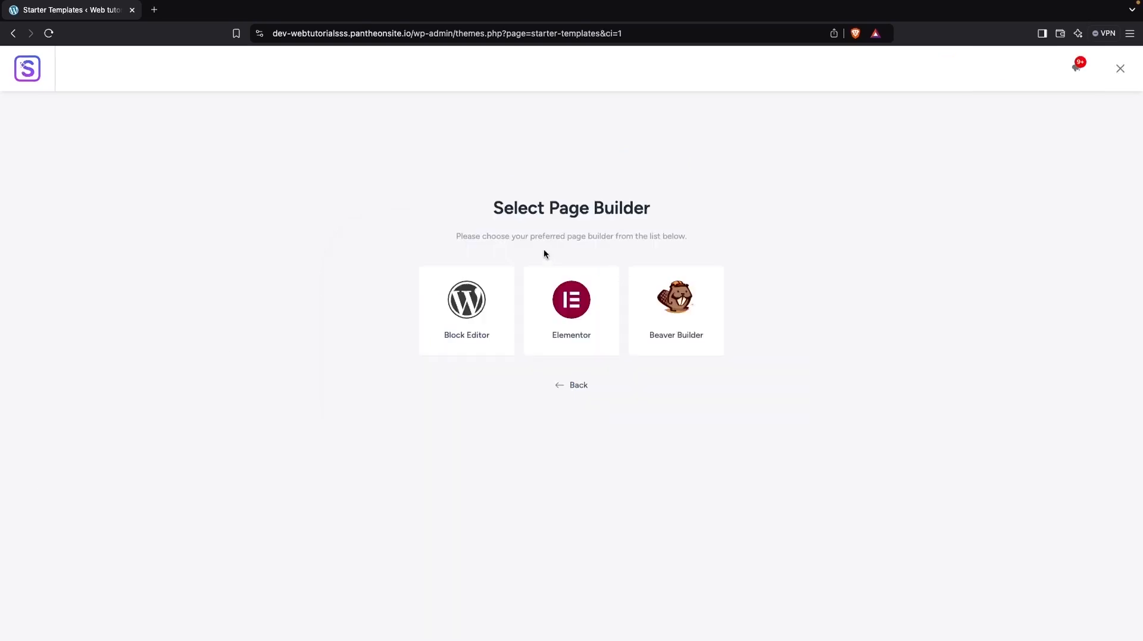
{"action": "left_click", "coordinate": [552, 300]}
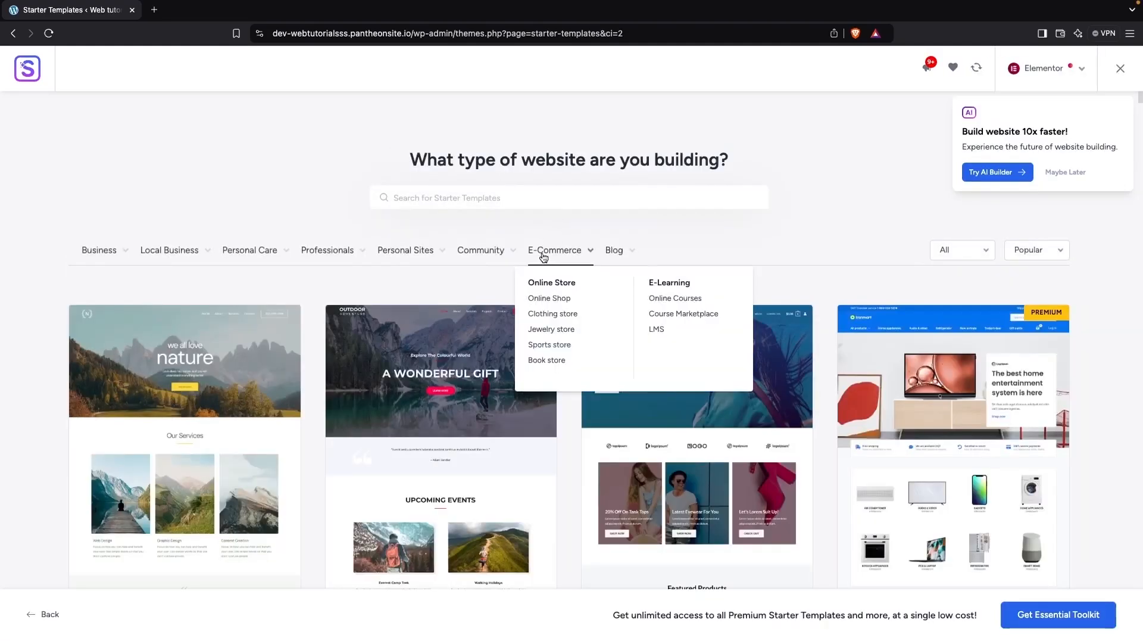
Step: Filter the starter templates by E-Commerce and choose the Custom Printing template
{"action": "left_click", "coordinate": [545, 255]}
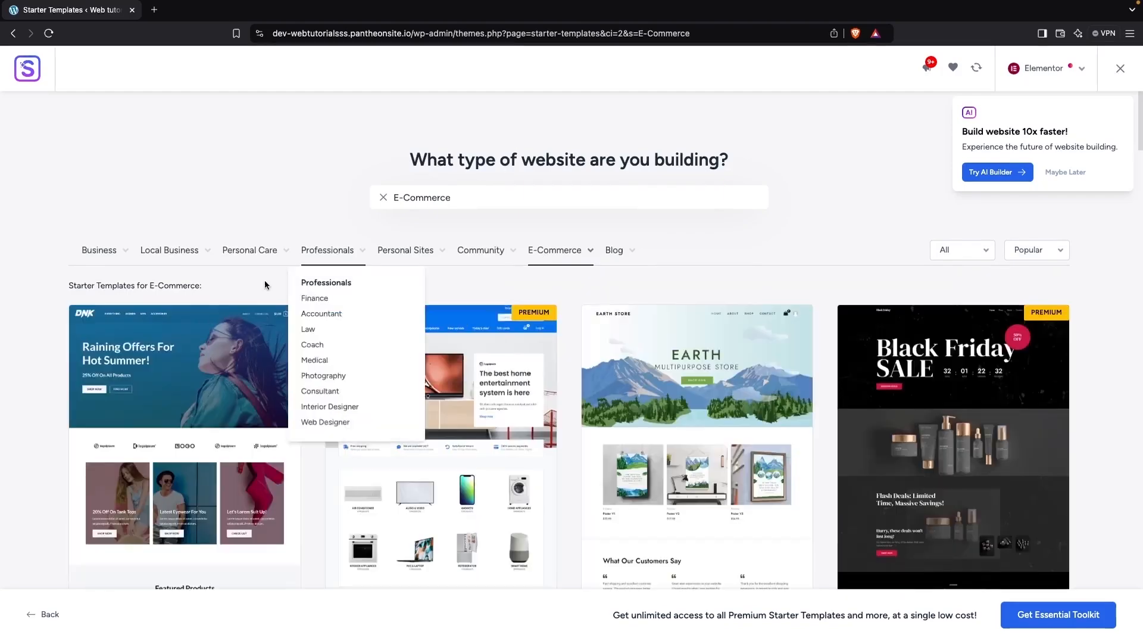
{"action": "scroll", "coordinate": [48, 414], "scroll_direction": "down", "scroll_amount": 1}
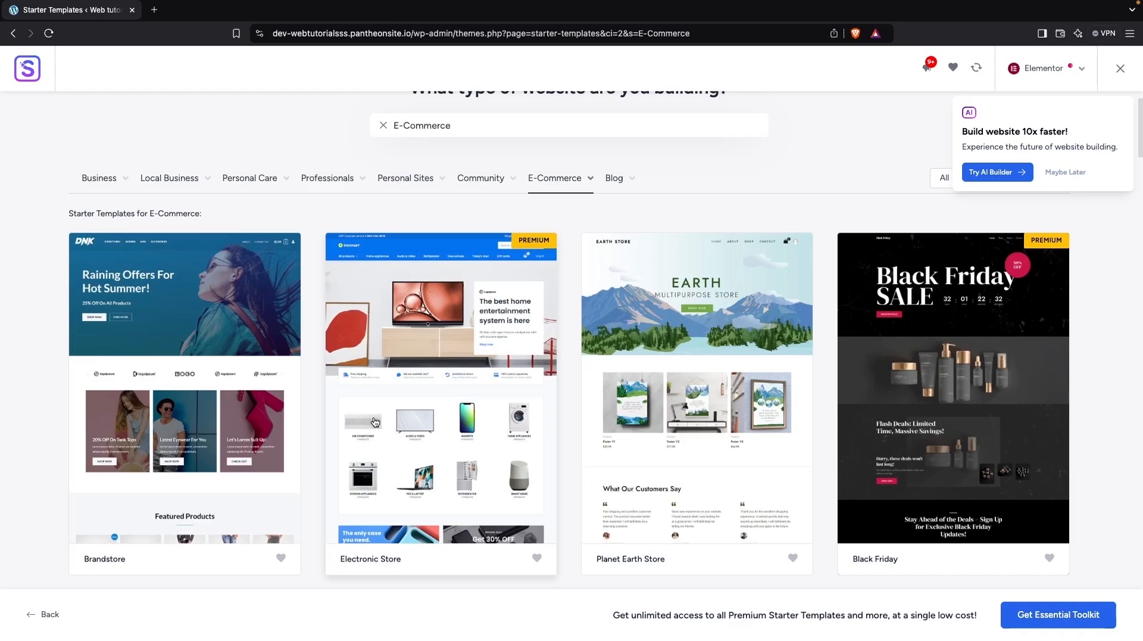
{"action": "scroll", "coordinate": [814, 364], "scroll_direction": "down", "scroll_amount": 10}
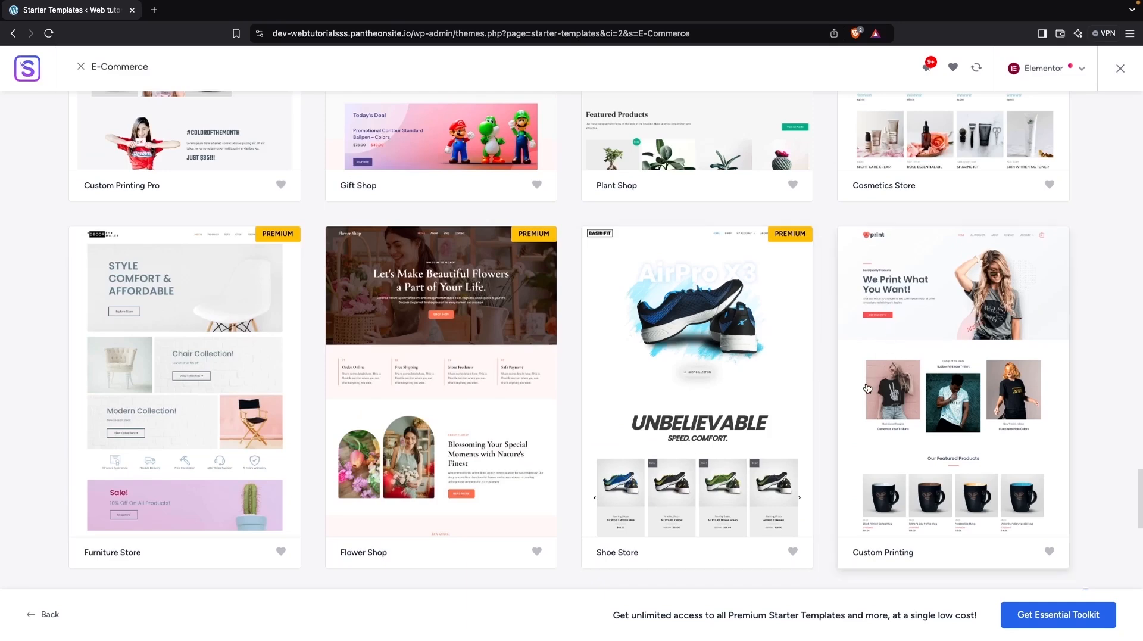
{"action": "left_click", "coordinate": [918, 364]}
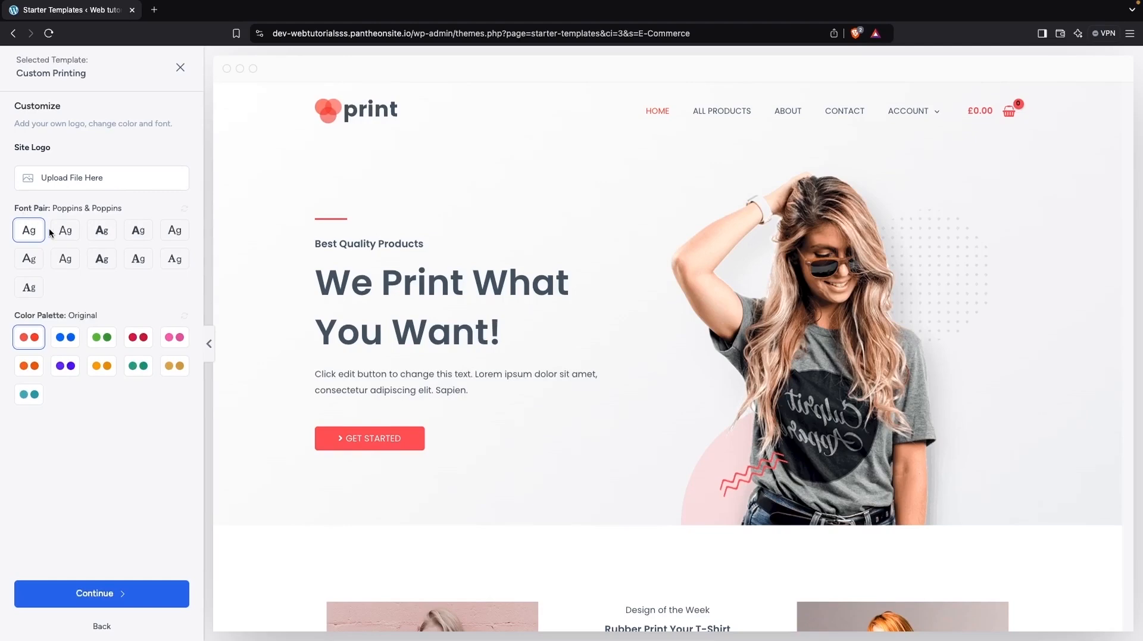
Step: Preview the blue Style 1 color palette, restore the Original palette, and continue with the preselected site features
{"action": "left_click", "coordinate": [62, 337]}
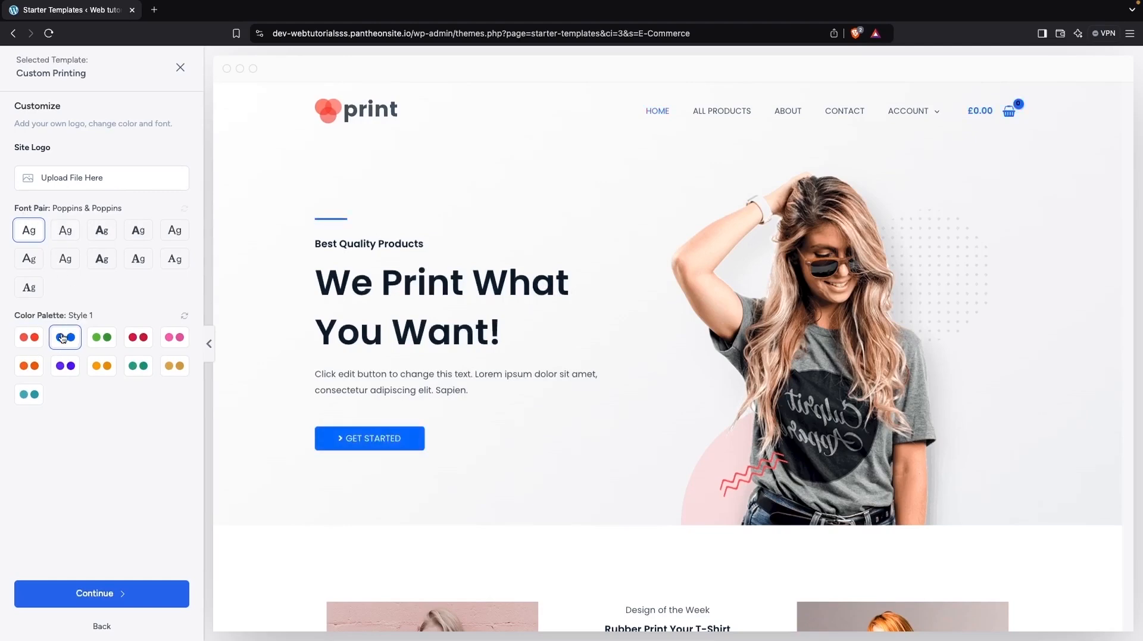
{"action": "left_click", "coordinate": [32, 344]}
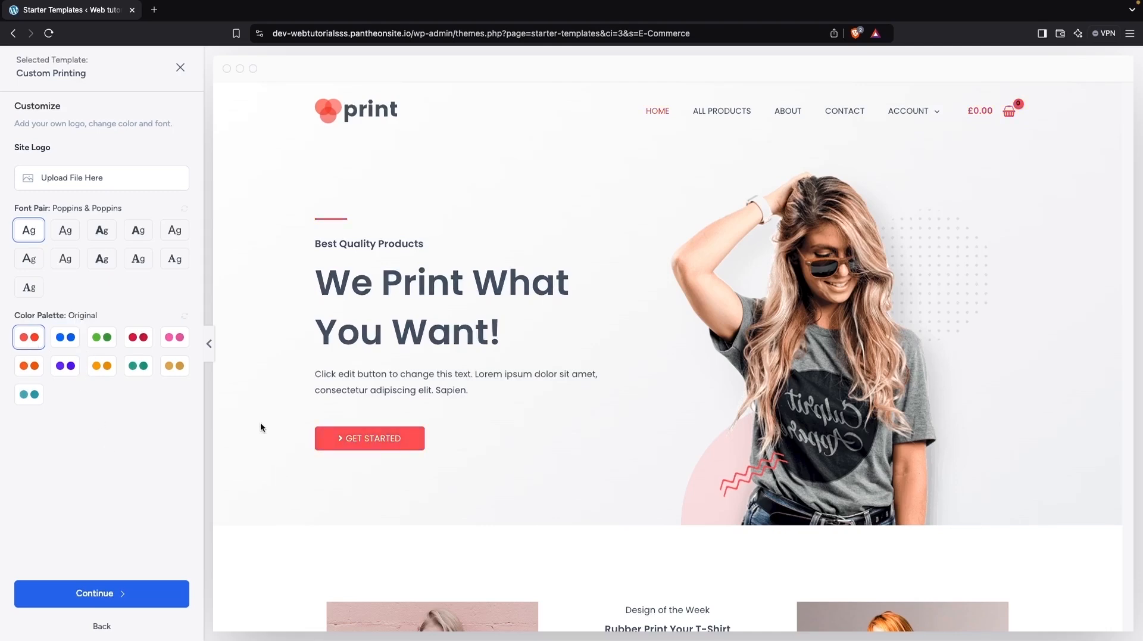
{"action": "left_click", "coordinate": [80, 592]}
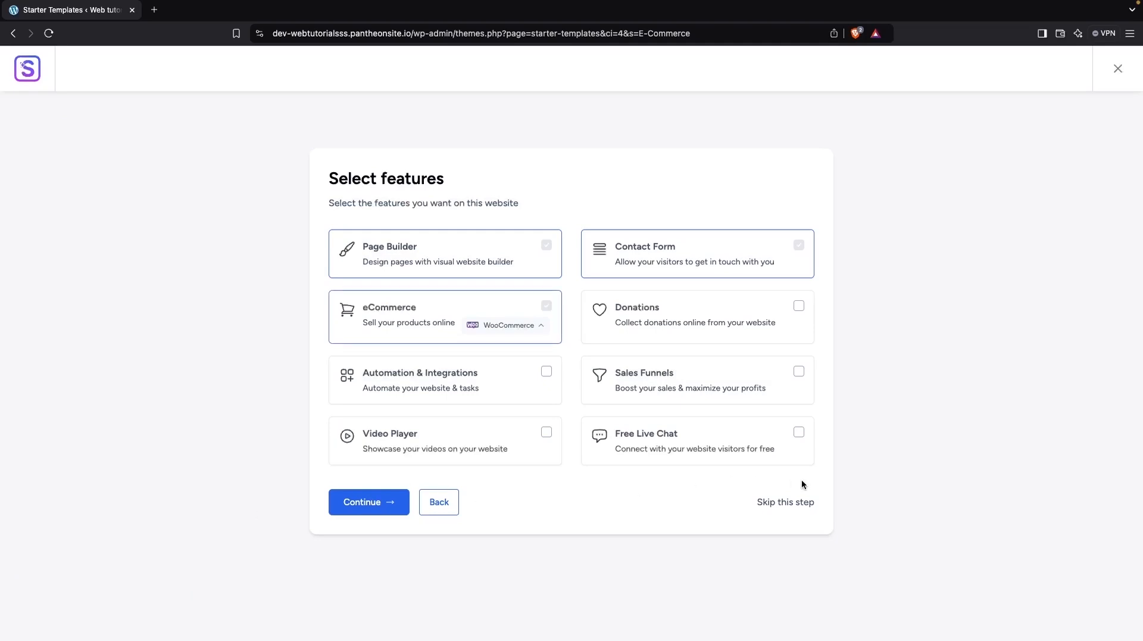
{"action": "left_click", "coordinate": [371, 506]}
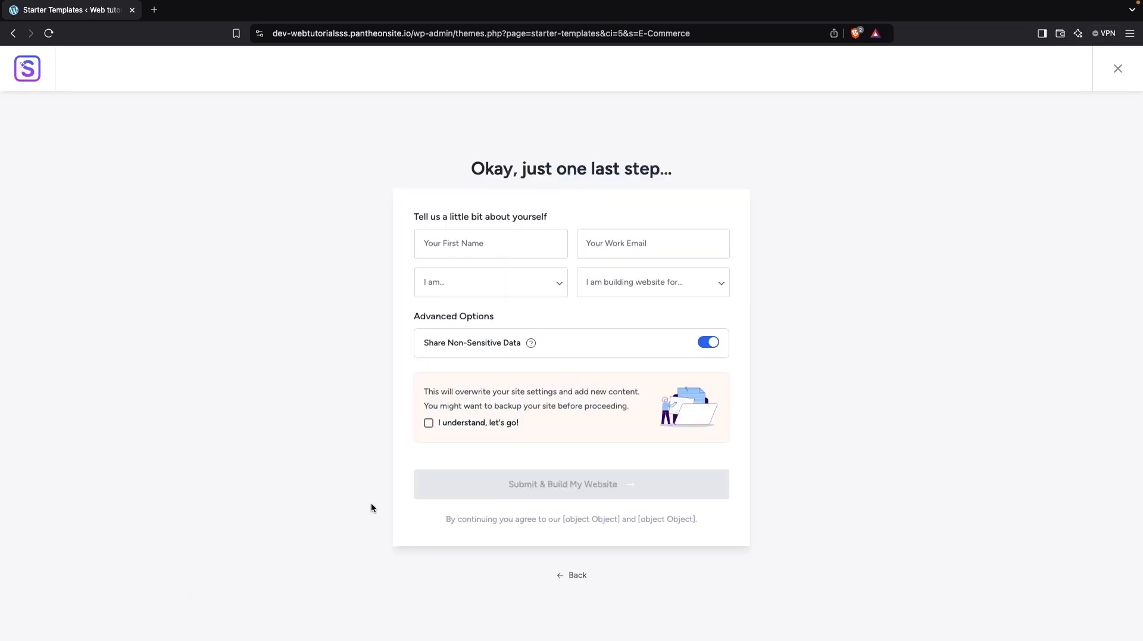
Step: Accept the notice that site settings will be overwritten, build the website from the template and open its dashboard
{"action": "left_click", "coordinate": [456, 424]}
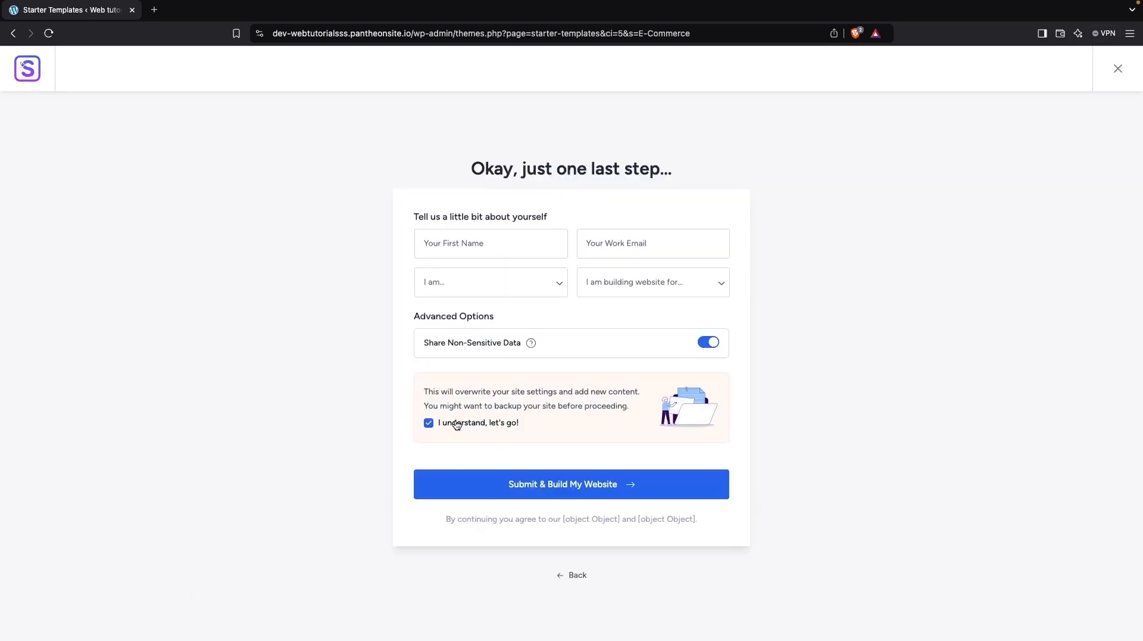
{"action": "left_click", "coordinate": [478, 491]}
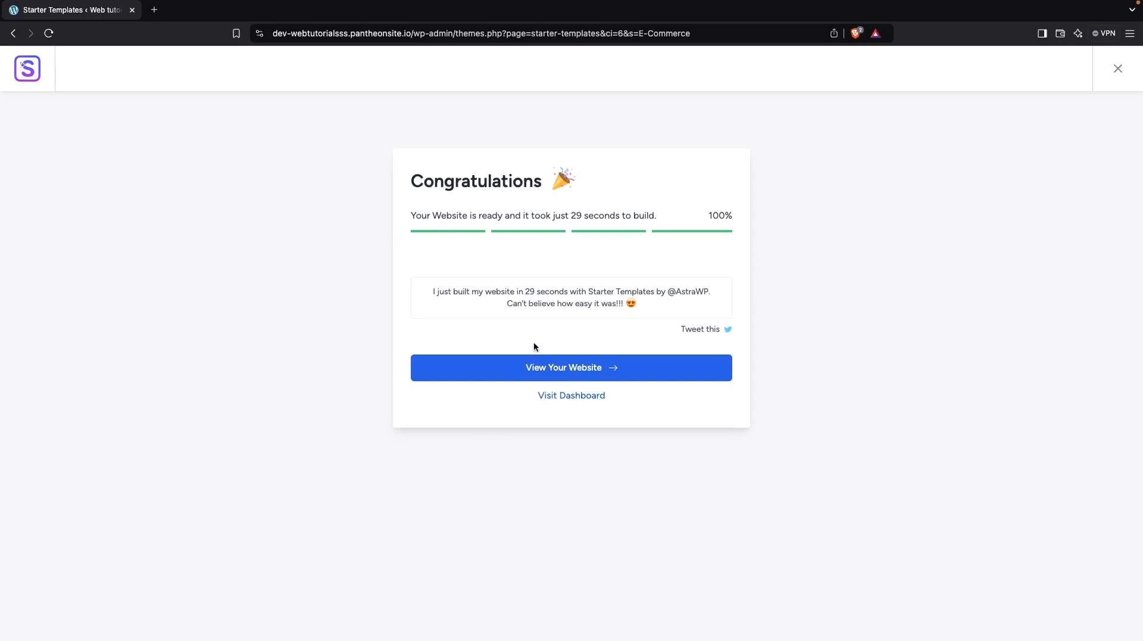
{"action": "left_click", "coordinate": [564, 396]}
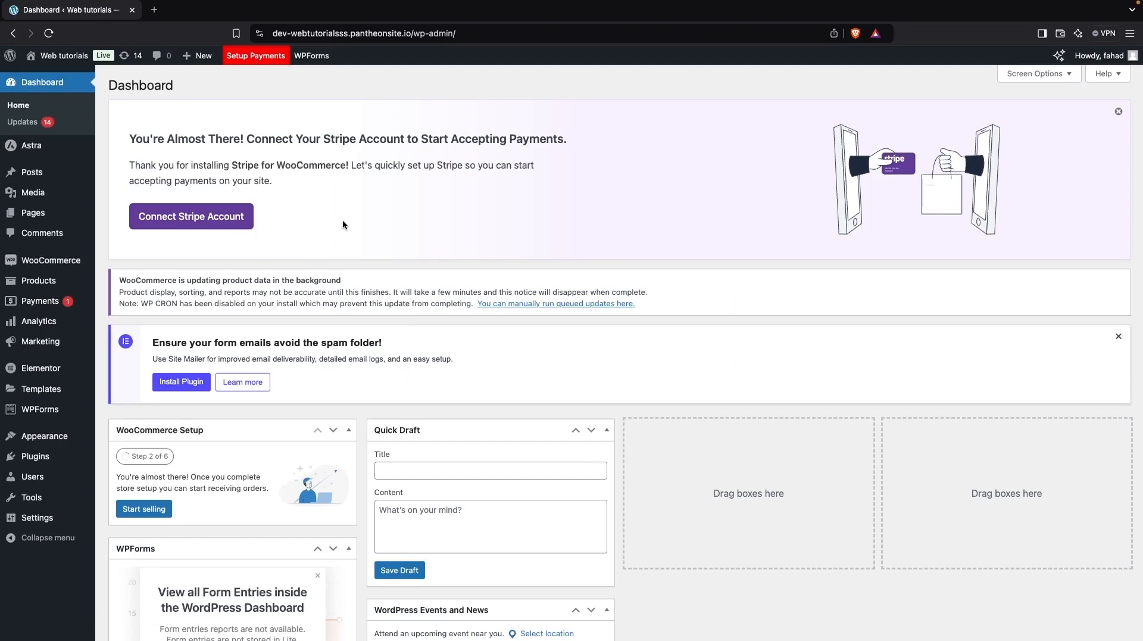
Step: Open the store in a separate browser tab and look through the imported mugs and T-shirts
{"action": "mouse_move", "coordinate": [59, 57]}
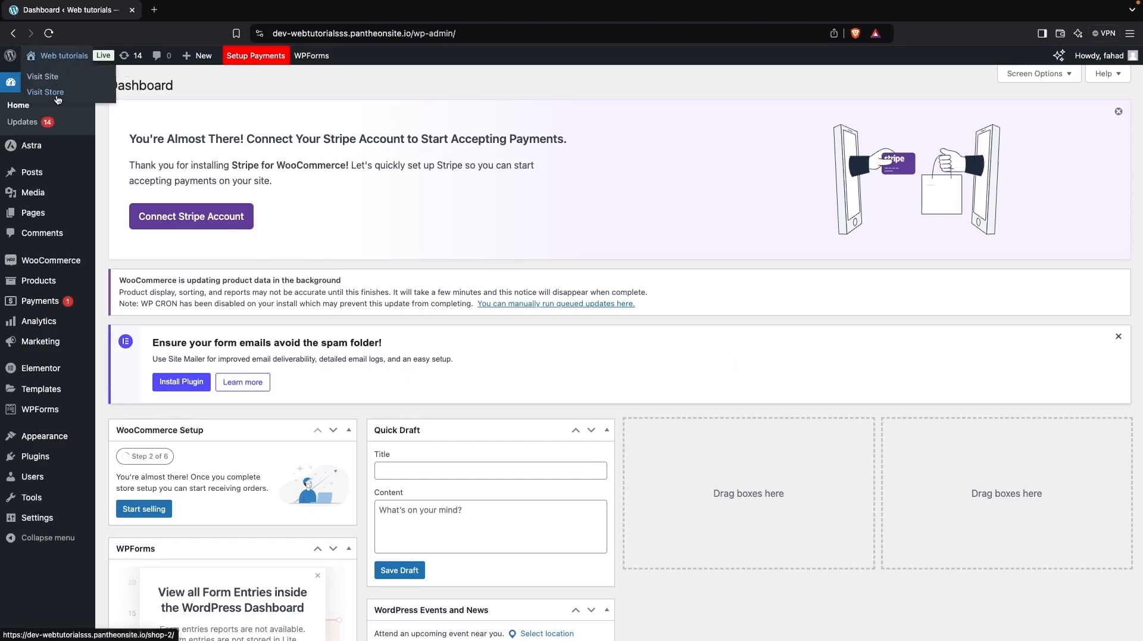
{"action": "left_click", "coordinate": [58, 92], "text": "super"}
{"action": "left_click", "coordinate": [191, 11]}
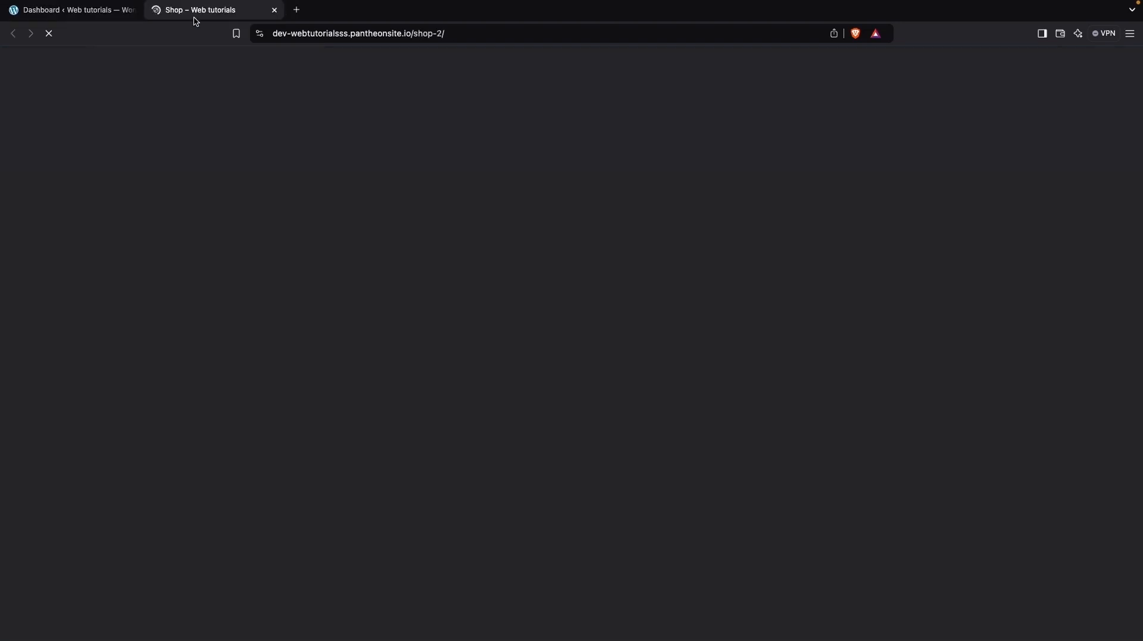
{"action": "scroll", "coordinate": [477, 284], "scroll_direction": "down", "scroll_amount": 9}
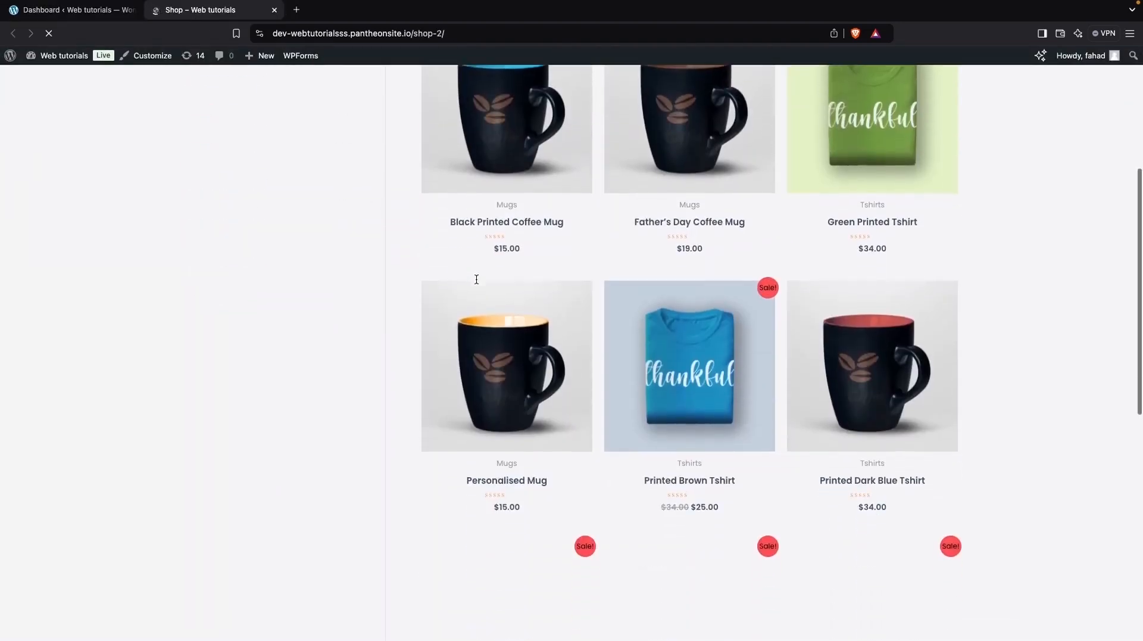
{"action": "scroll", "coordinate": [478, 284], "scroll_direction": "up", "scroll_amount": 5}
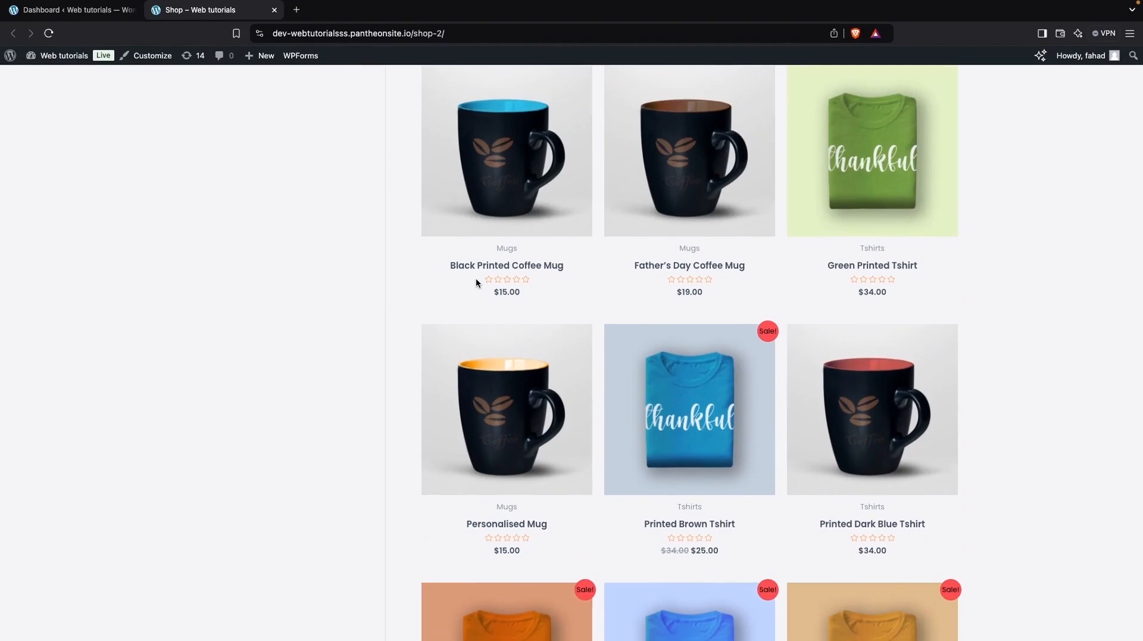
{"action": "scroll", "coordinate": [477, 281], "scroll_direction": "down", "scroll_amount": 7}
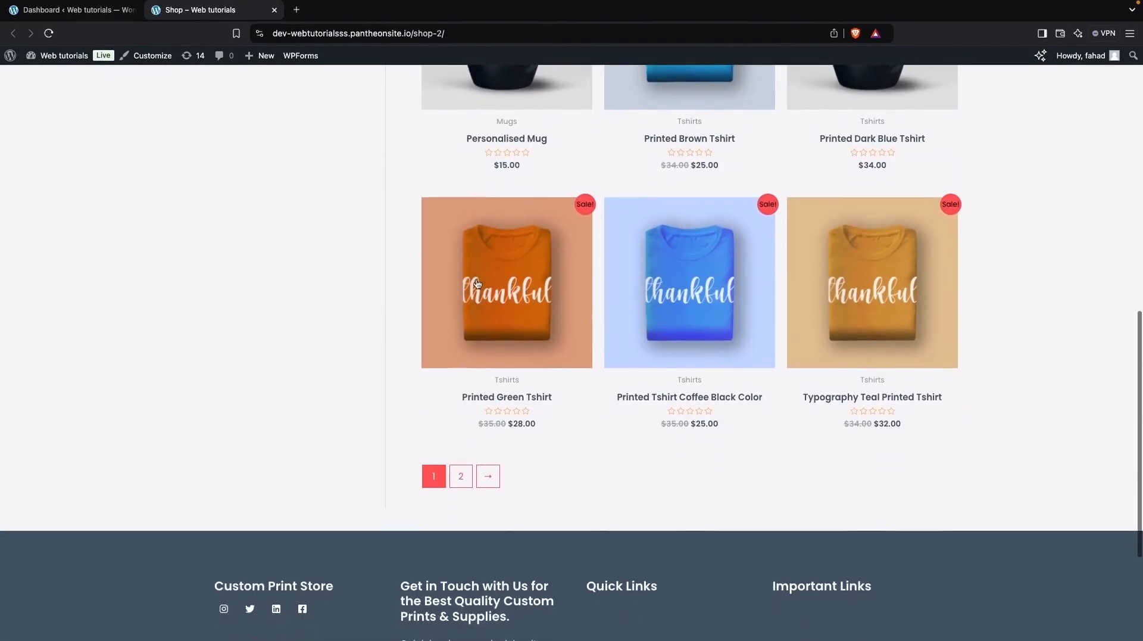
{"action": "scroll", "coordinate": [478, 284], "scroll_direction": "up", "scroll_amount": 2}
{"action": "scroll", "coordinate": [478, 283], "scroll_direction": "up", "scroll_amount": 2}
Step: Review the Personalised Mug product page, then add the mug to the cart and view the cart
{"action": "left_click", "coordinate": [513, 242]}
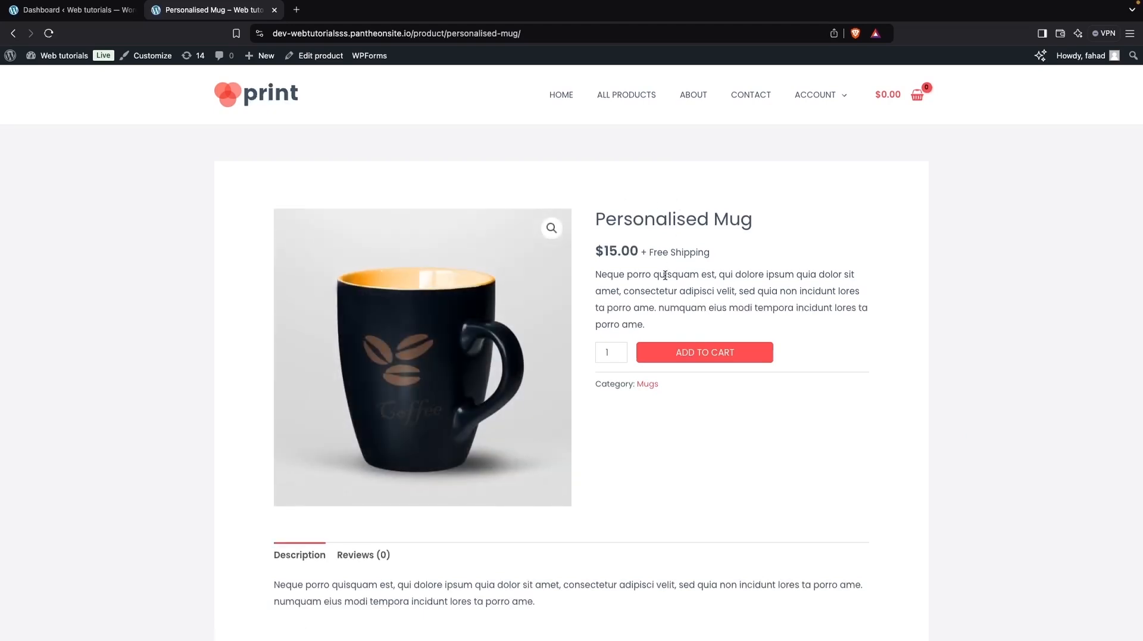
{"action": "scroll", "coordinate": [666, 274], "scroll_direction": "down", "scroll_amount": 1}
{"action": "scroll", "coordinate": [665, 278], "scroll_direction": "down", "scroll_amount": 5}
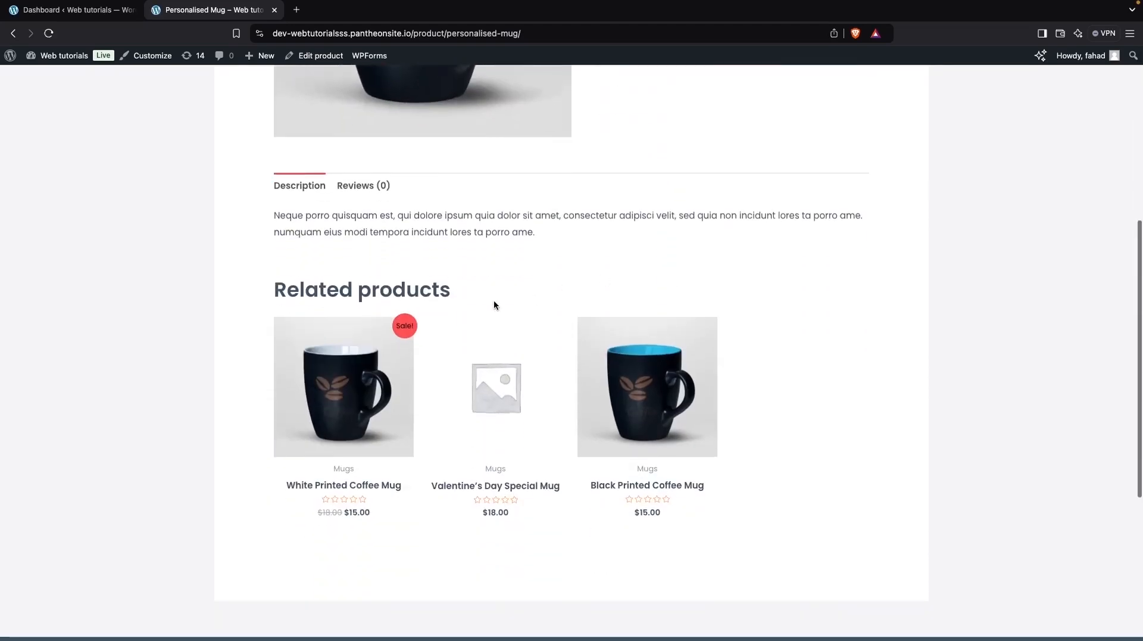
{"action": "scroll", "coordinate": [392, 295], "scroll_direction": "down", "scroll_amount": 5}
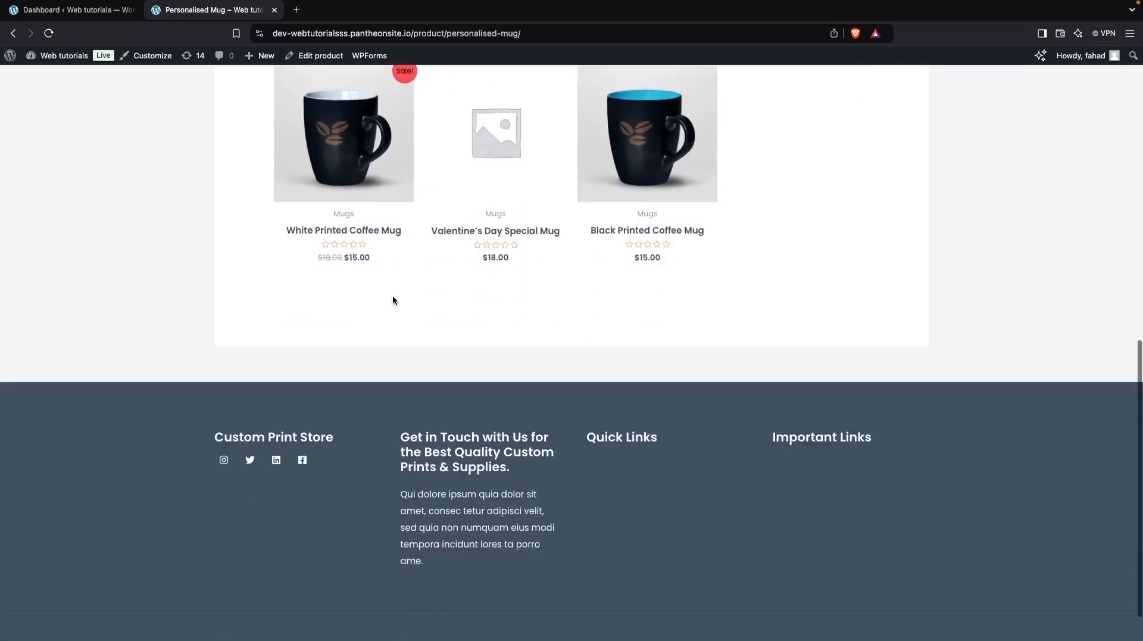
{"action": "scroll", "coordinate": [391, 295], "scroll_direction": "up", "scroll_amount": 10}
{"action": "scroll", "coordinate": [391, 300], "scroll_direction": "up", "scroll_amount": 1}
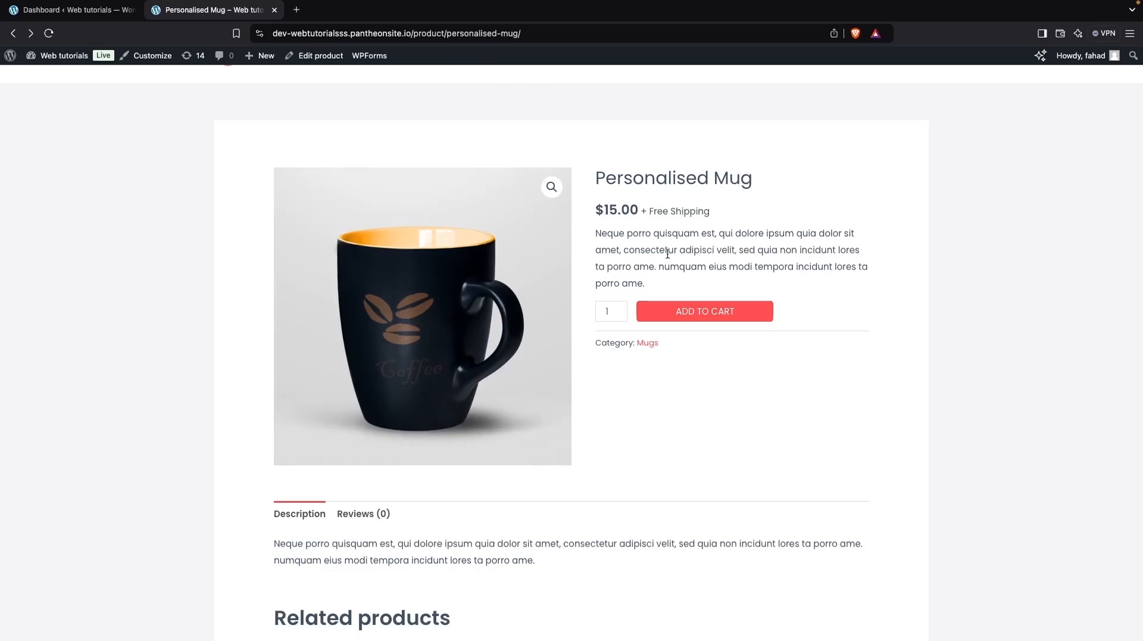
{"action": "left_click", "coordinate": [676, 319]}
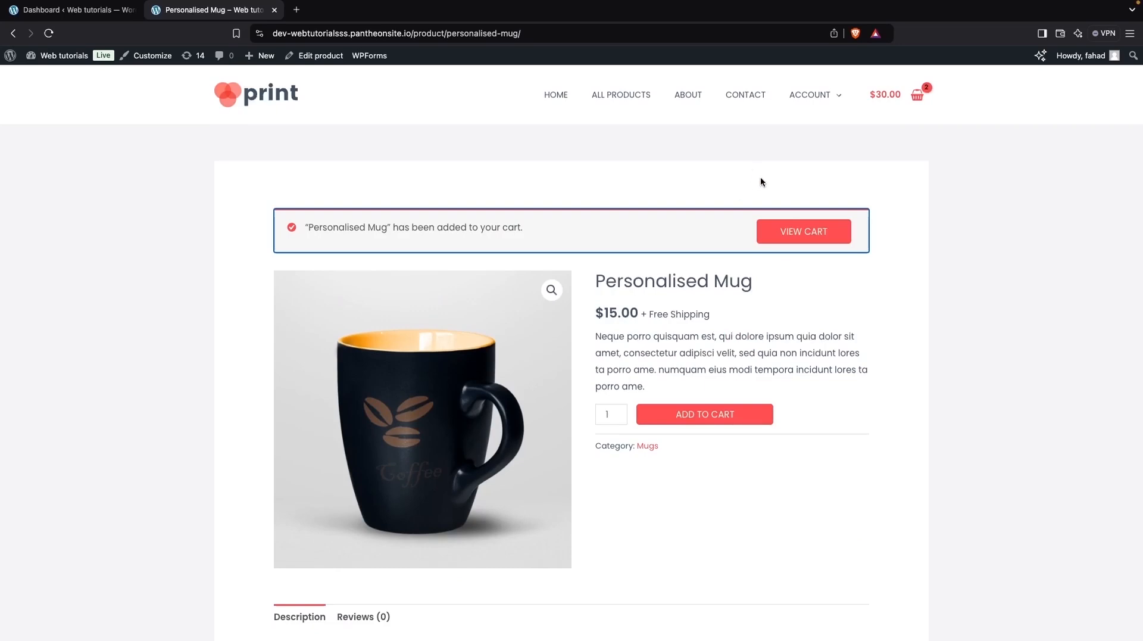
{"action": "left_click", "coordinate": [783, 237]}
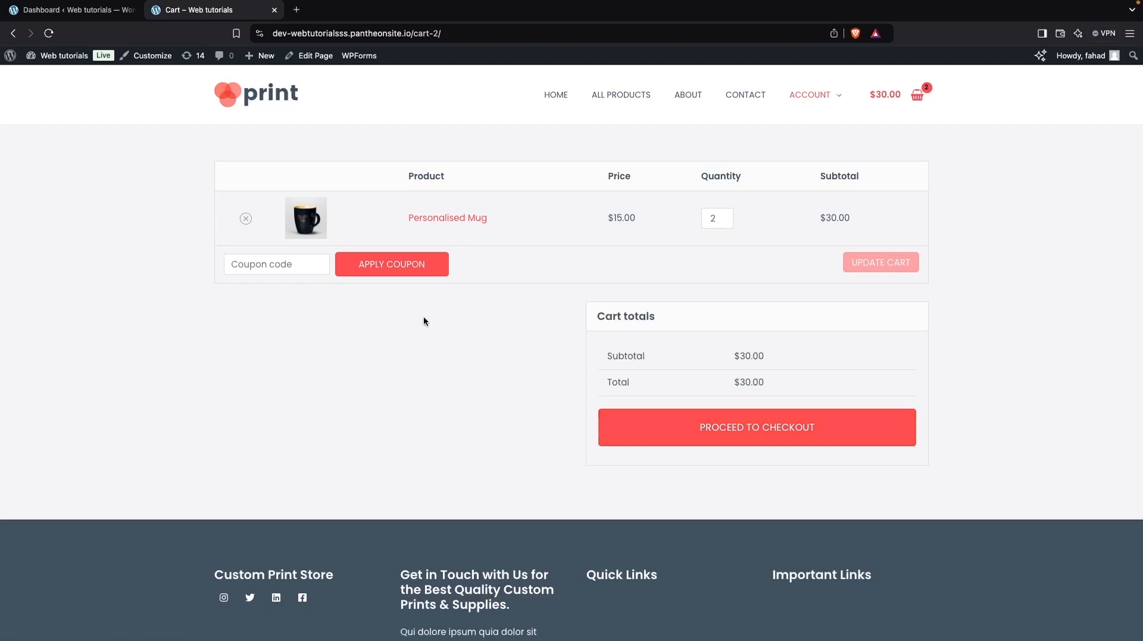
Step: Return to the WordPress dashboard and examine the full list of store products
{"action": "left_click", "coordinate": [88, 12]}
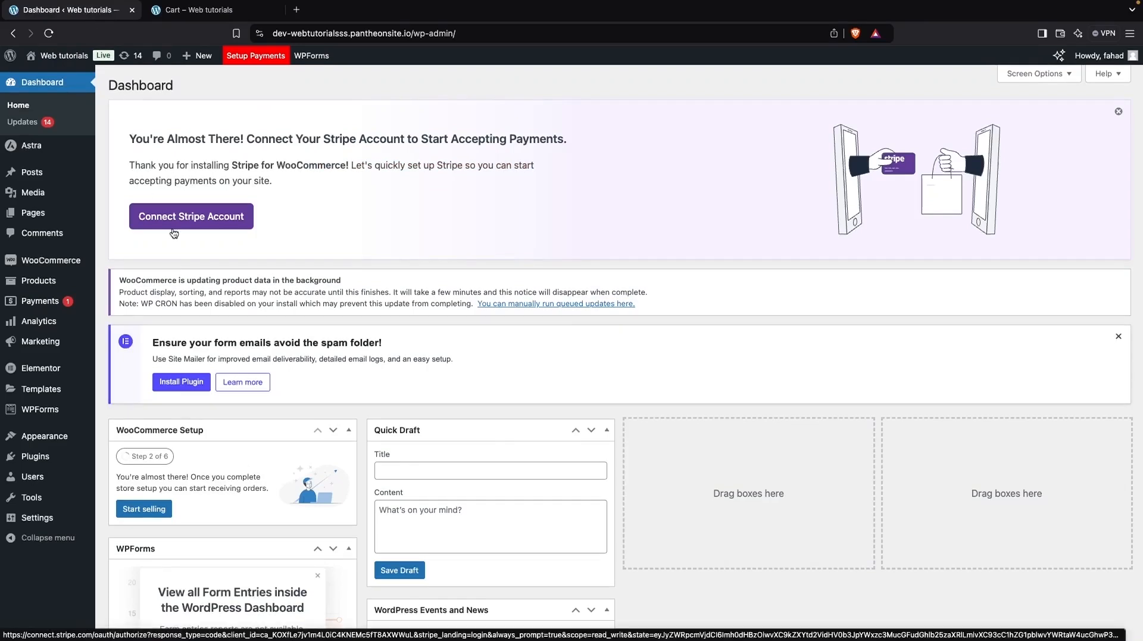
{"action": "mouse_move", "coordinate": [41, 285]}
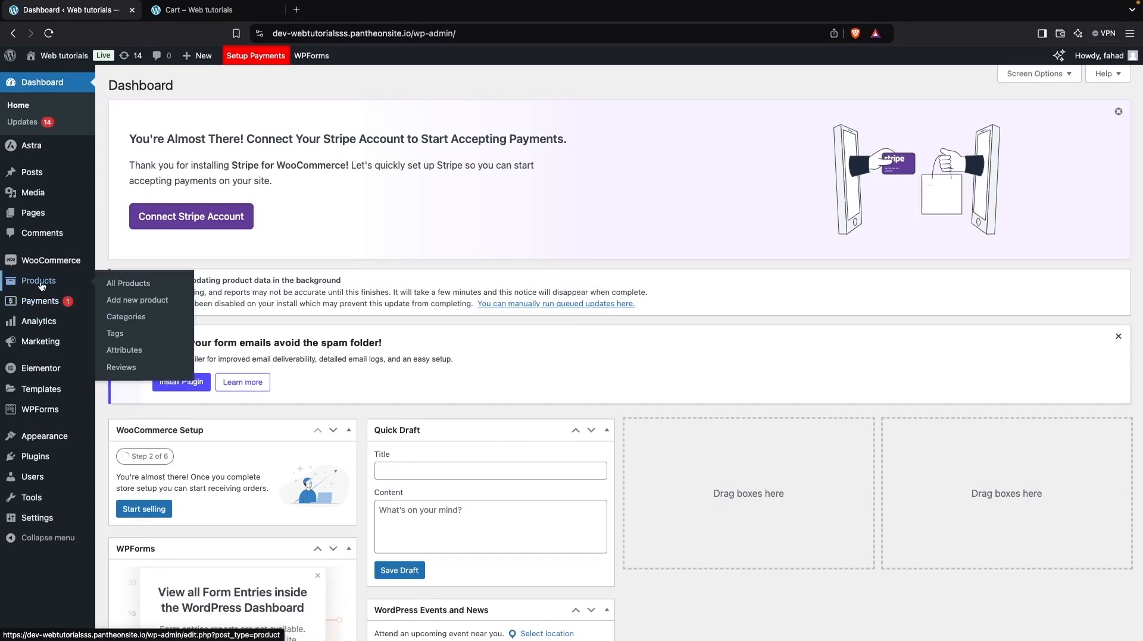
{"action": "left_click", "coordinate": [161, 285]}
{"action": "scroll", "coordinate": [467, 317], "scroll_direction": "down", "scroll_amount": 2}
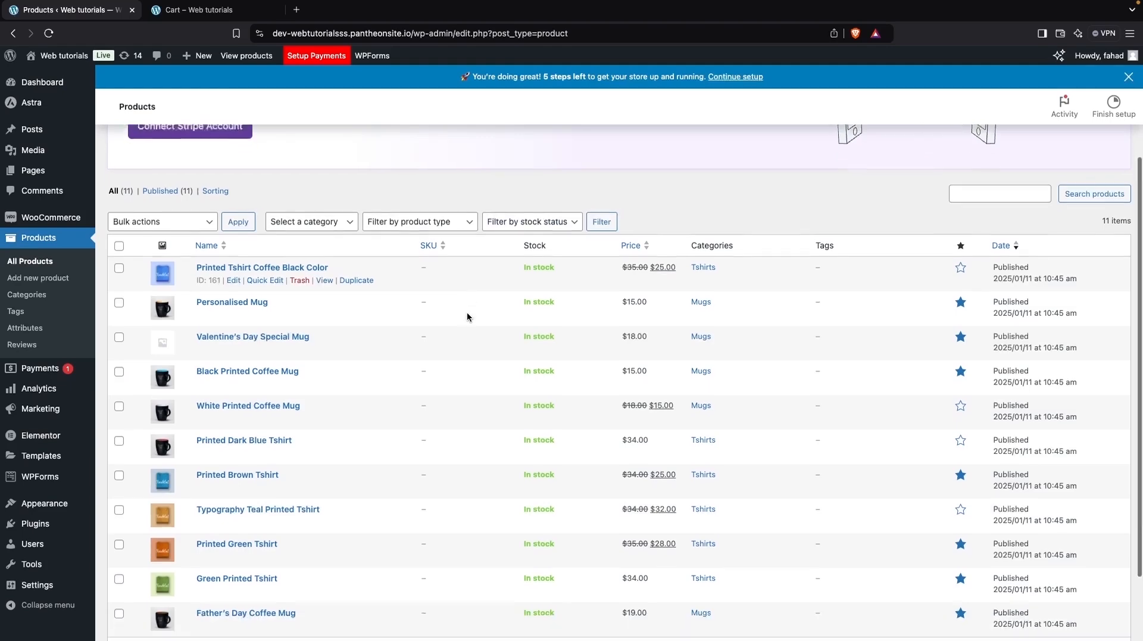
{"action": "scroll", "coordinate": [467, 313], "scroll_direction": "down", "scroll_amount": 1}
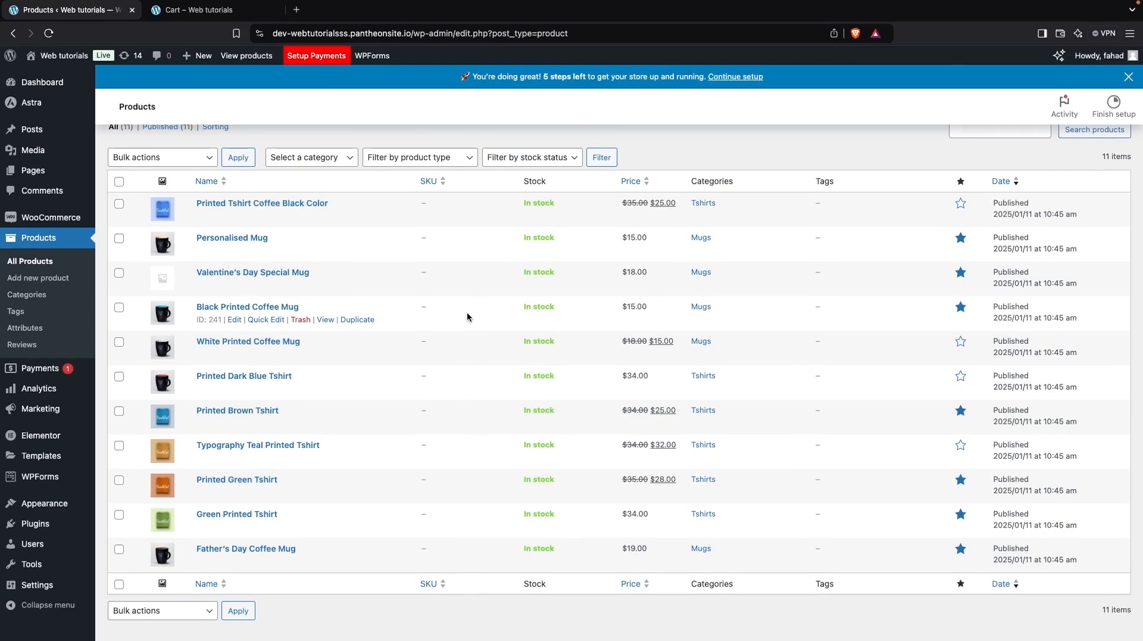
{"action": "scroll", "coordinate": [467, 317], "scroll_direction": "up", "scroll_amount": 5}
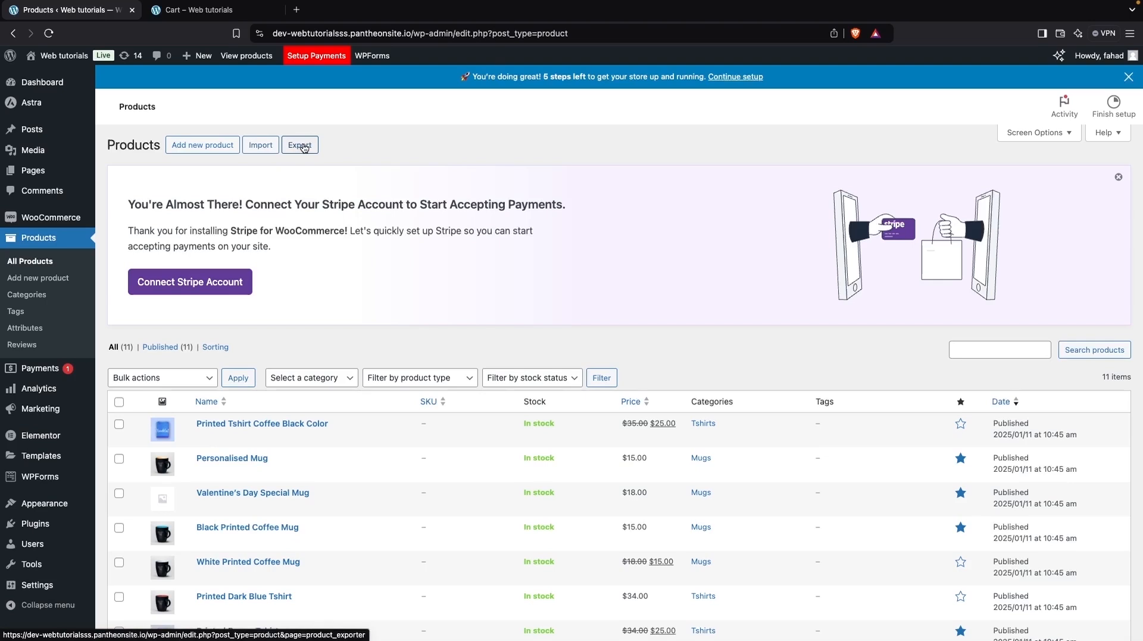
Step: Start a new product named Black T Shirt with the description "black t shirt description"
{"action": "left_click", "coordinate": [188, 149]}
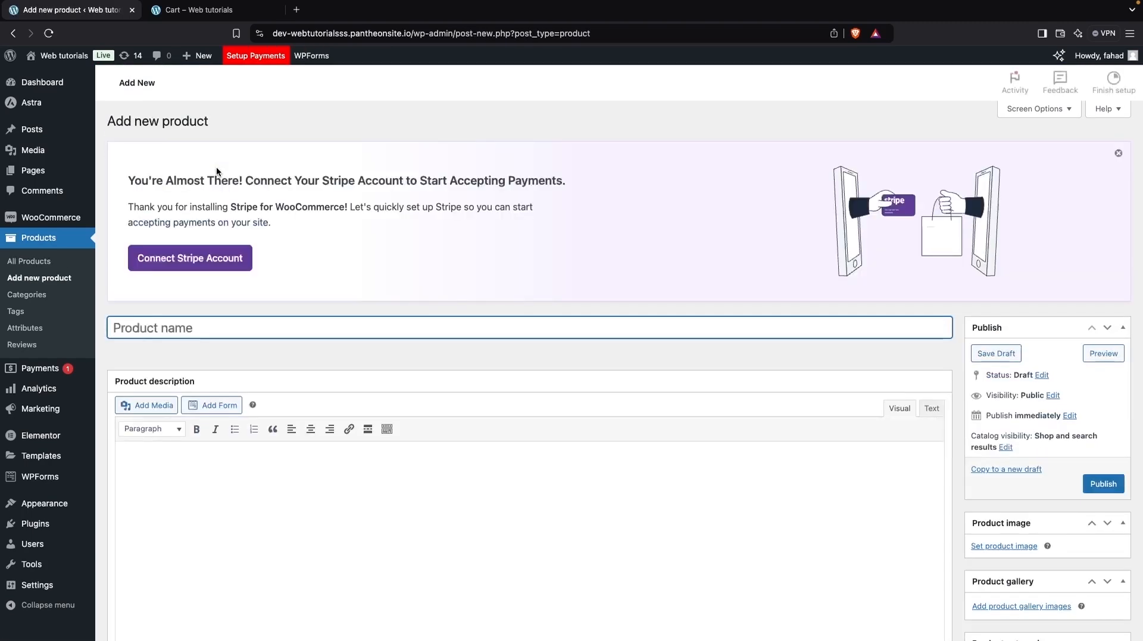
{"action": "scroll", "coordinate": [239, 257], "scroll_direction": "down", "scroll_amount": 4}
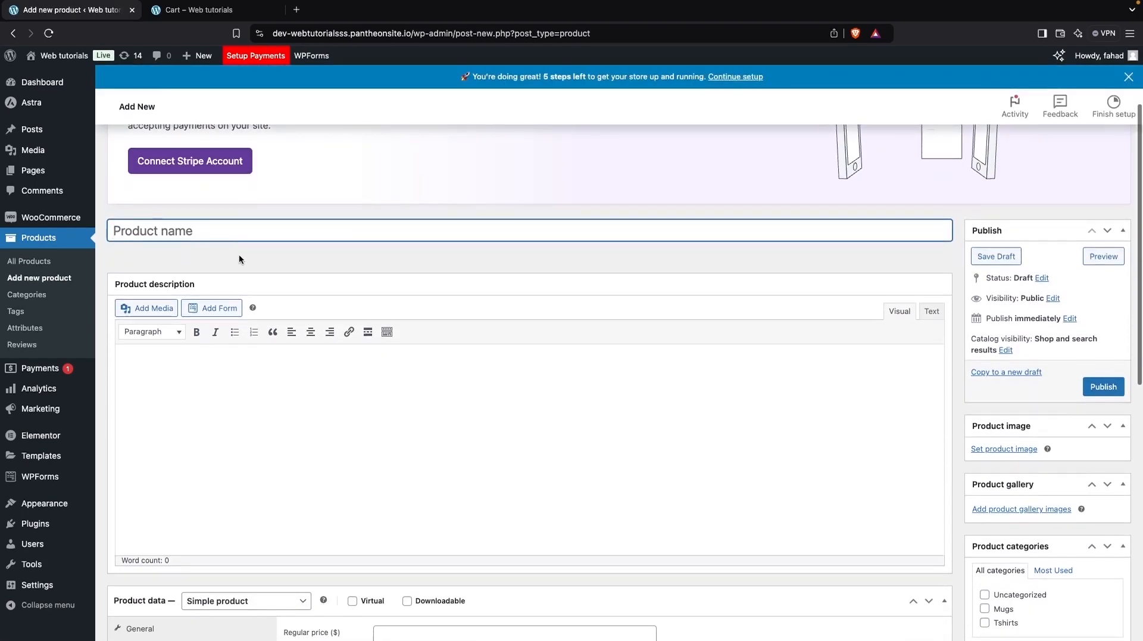
{"action": "type", "text": "Black"}
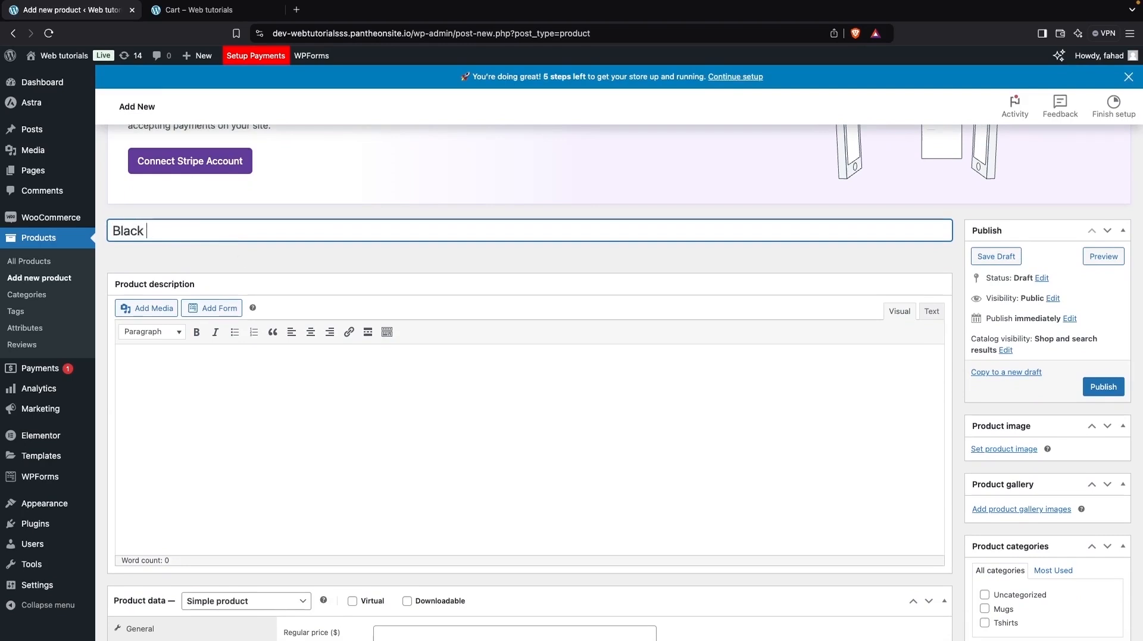
{"action": "type", "text": " T Shirt"}
{"action": "key", "text": "Tab"}
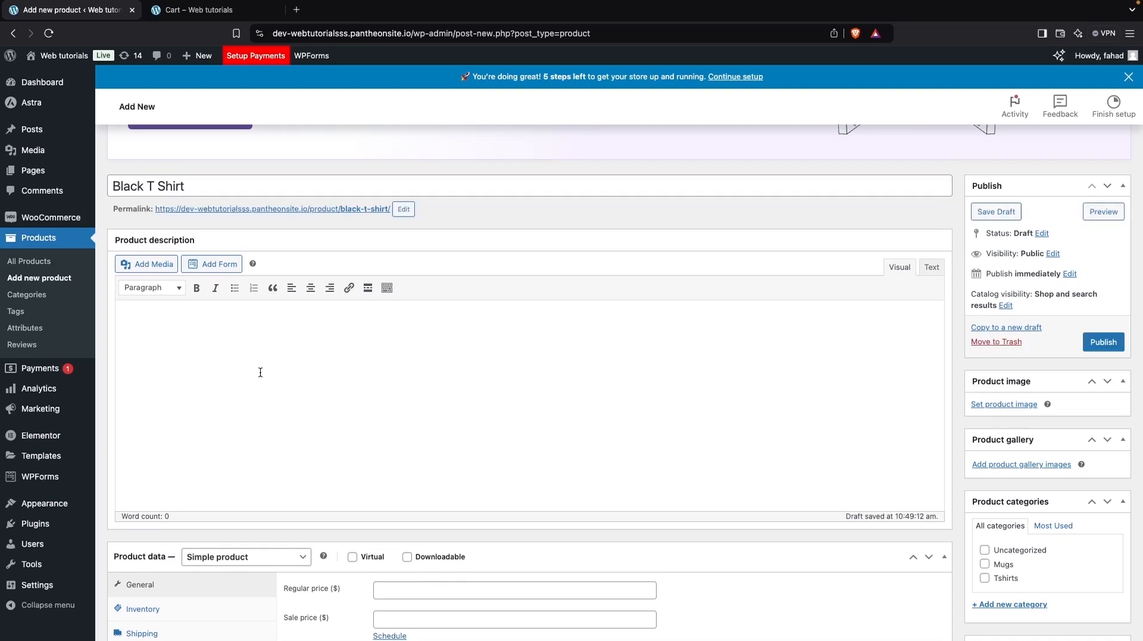
{"action": "type", "text": "black t shirt description"}
Step: Examine the new product's price fields, product data sections and short description area
{"action": "scroll", "coordinate": [272, 549], "scroll_direction": "down", "scroll_amount": 3}
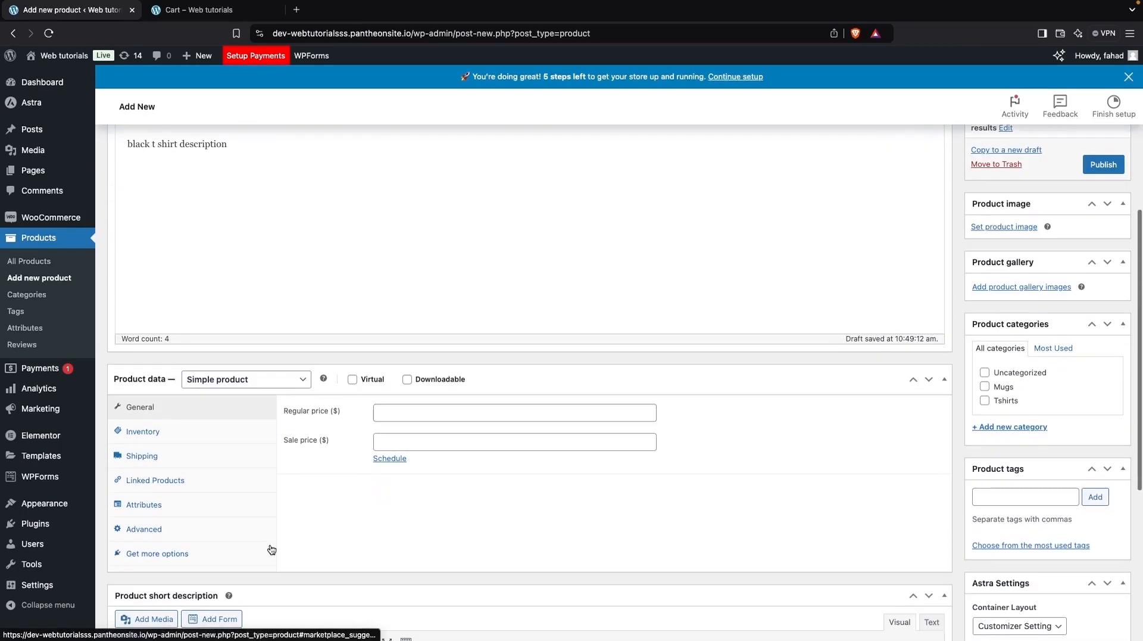
{"action": "scroll", "coordinate": [280, 436], "scroll_direction": "down", "scroll_amount": 1}
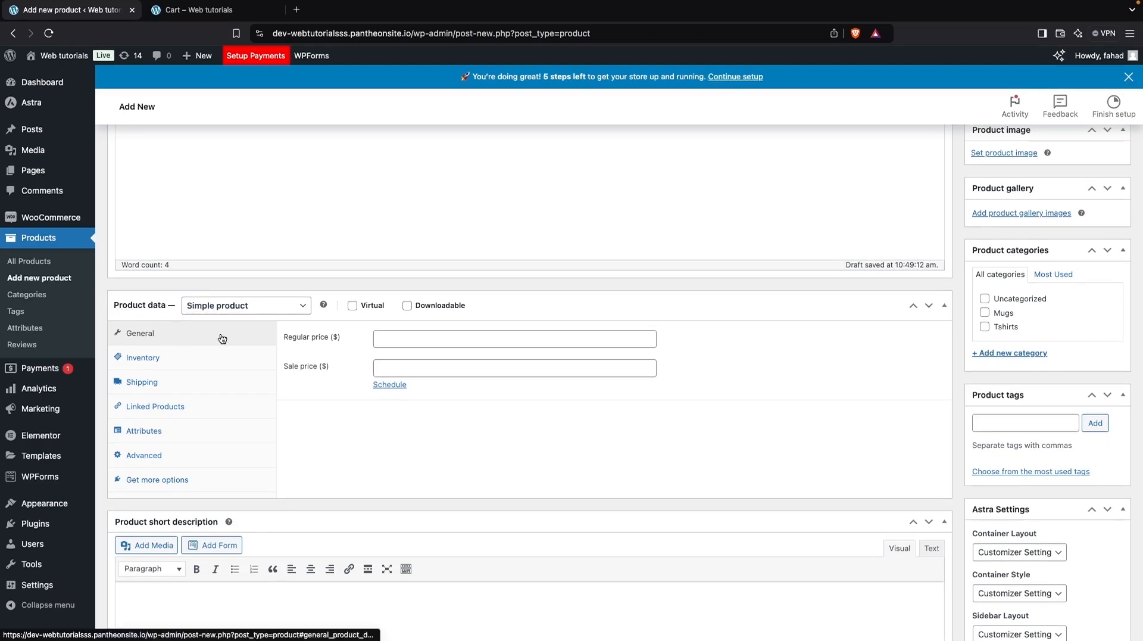
{"action": "left_click", "coordinate": [386, 336]}
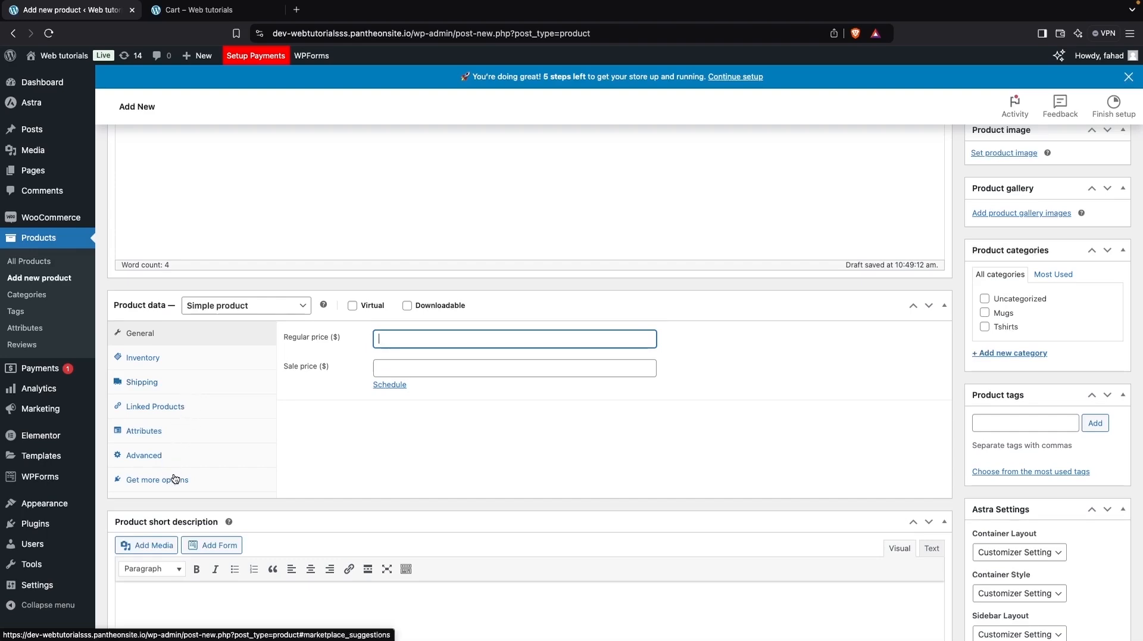
{"action": "scroll", "coordinate": [306, 464], "scroll_direction": "down", "scroll_amount": 3}
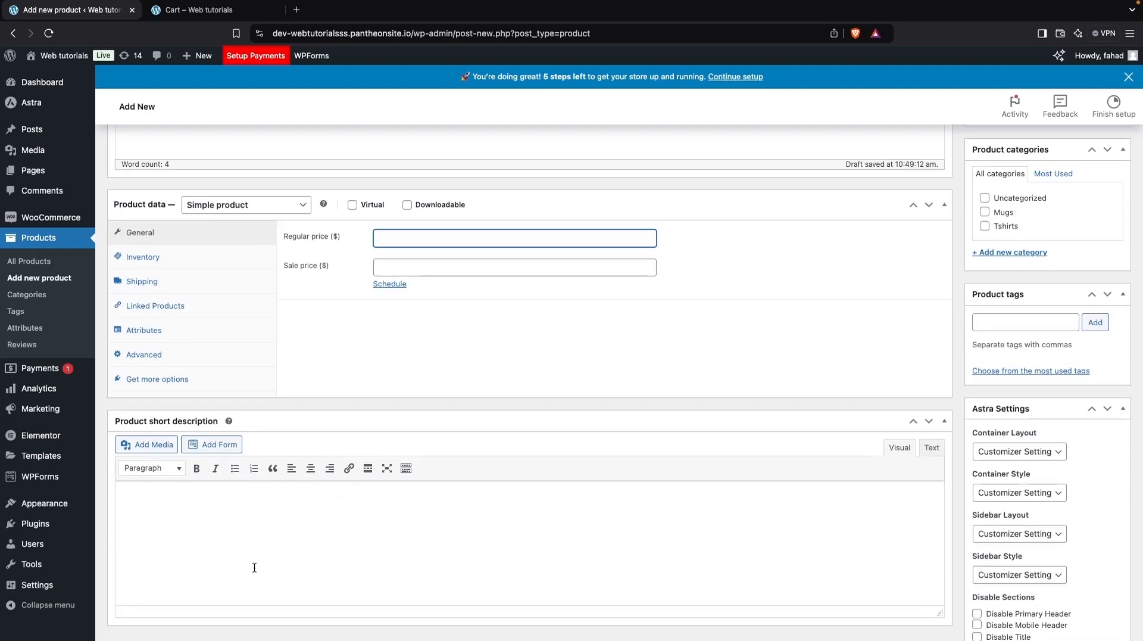
{"action": "left_click", "coordinate": [254, 568]}
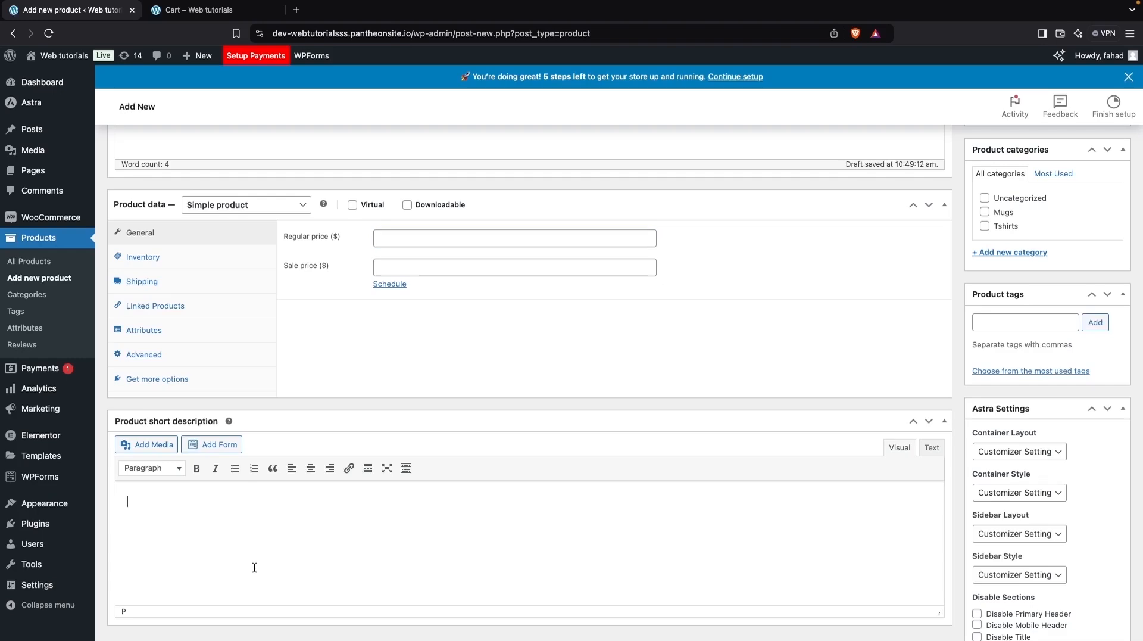
{"action": "scroll", "coordinate": [254, 567], "scroll_direction": "down", "scroll_amount": 3}
{"action": "scroll", "coordinate": [713, 358], "scroll_direction": "up", "scroll_amount": 10}
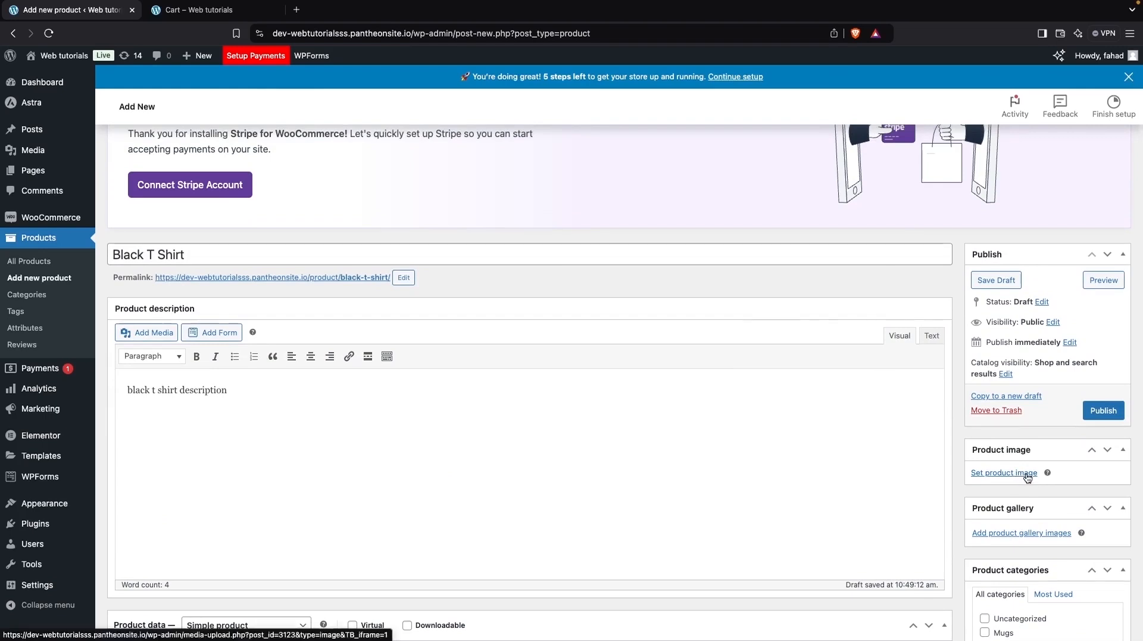
Step: Set image-02.jpg, the woman in a black T-shirt, from the media library as the product image
{"action": "left_click", "coordinate": [1027, 481]}
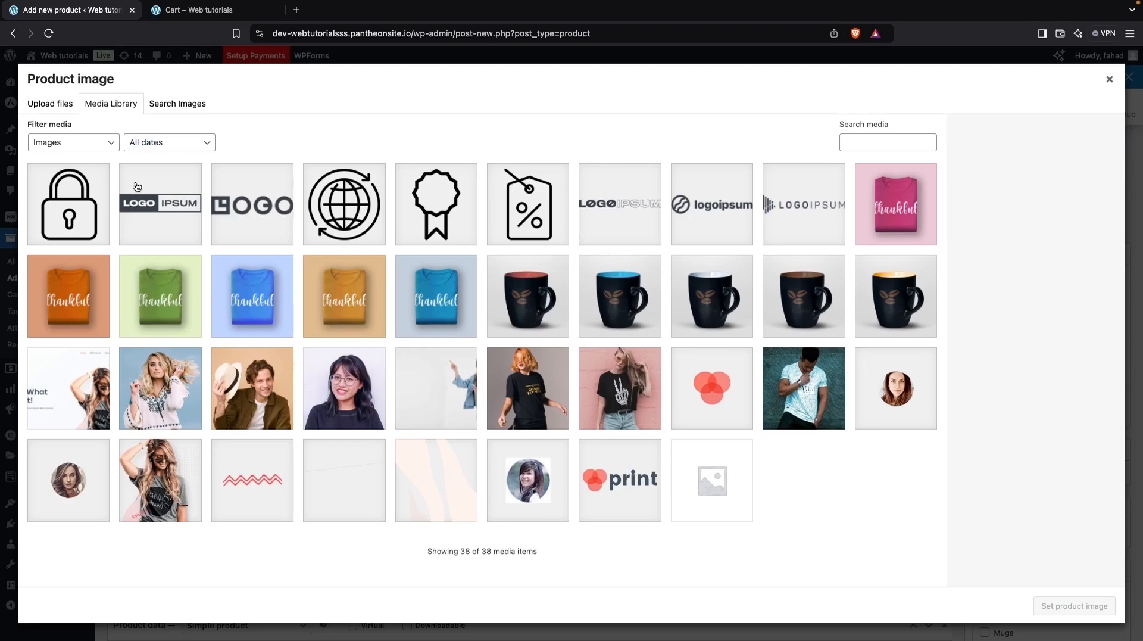
{"action": "left_click", "coordinate": [112, 112]}
{"action": "left_click", "coordinate": [189, 104]}
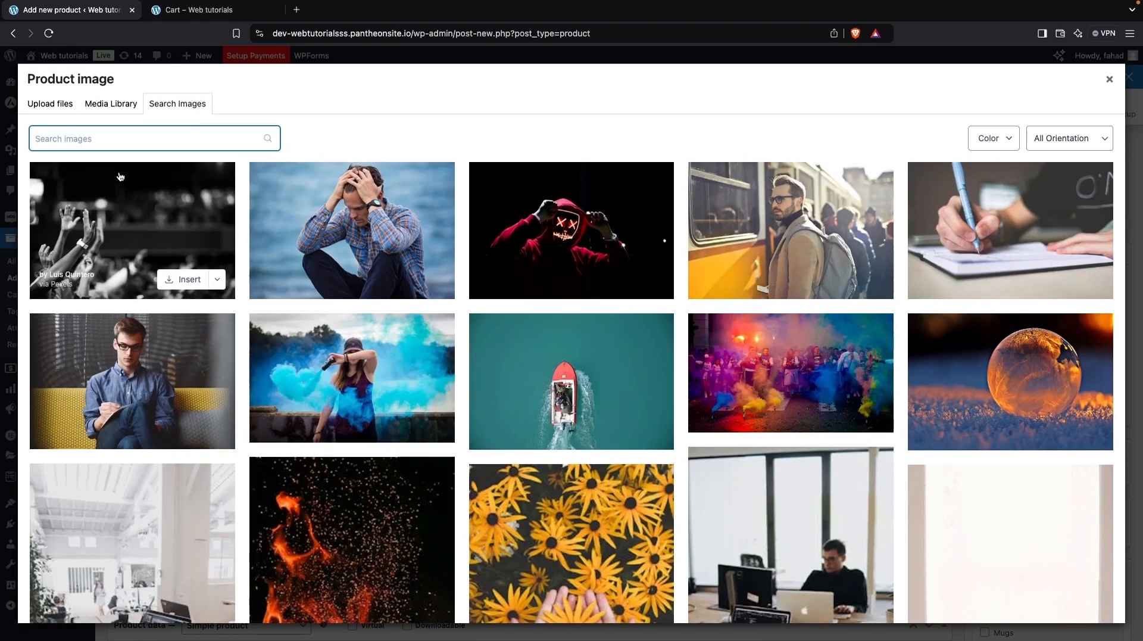
{"action": "left_click", "coordinate": [60, 107]}
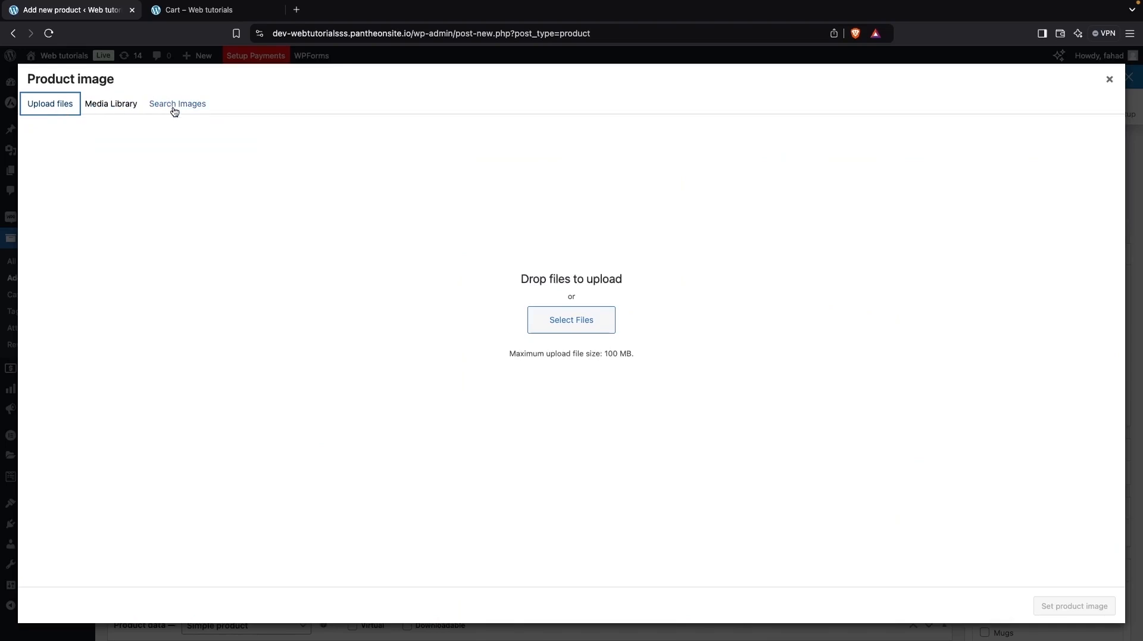
{"action": "left_click", "coordinate": [127, 113]}
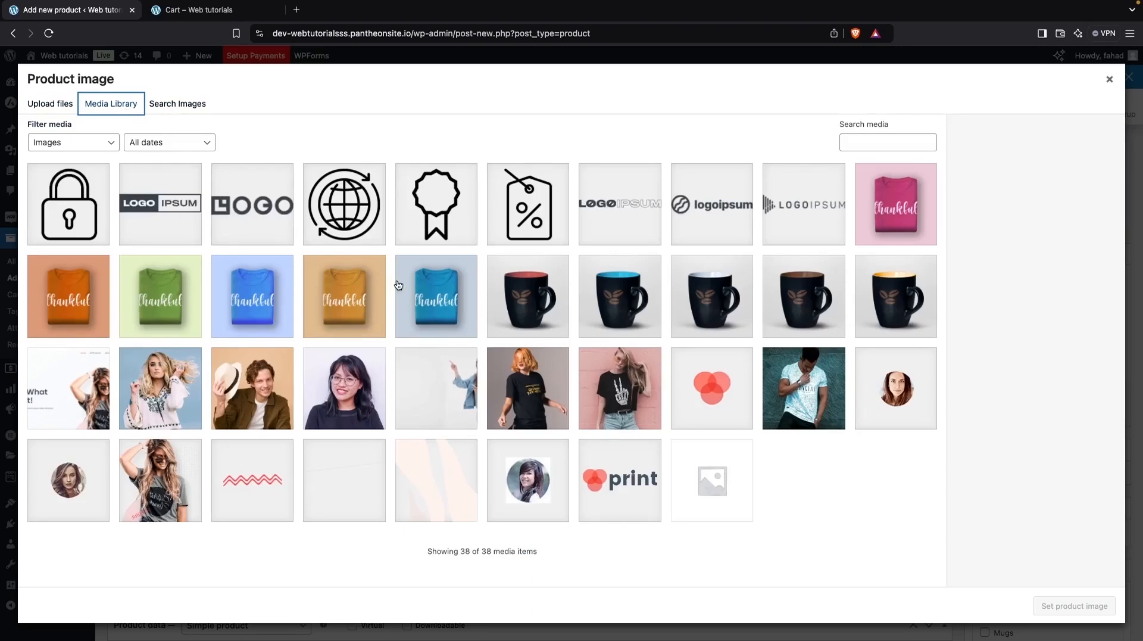
{"action": "left_click", "coordinate": [511, 361]}
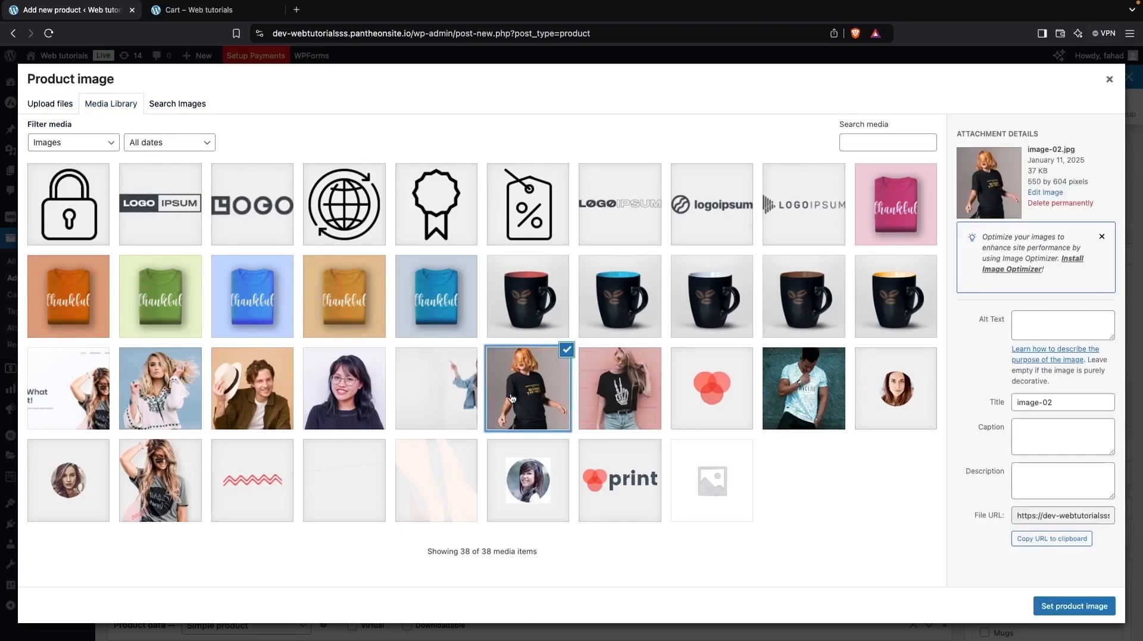
{"action": "left_click", "coordinate": [1075, 605]}
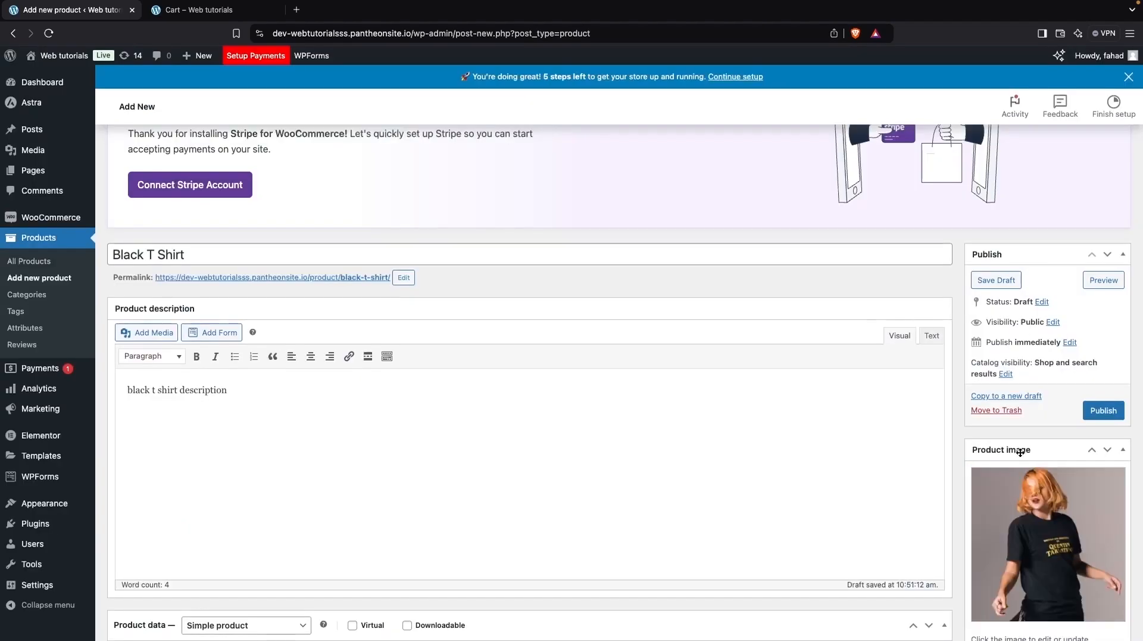
Step: Add the man in a black T-shirt, the woman in the skeleton-hand T-shirt and image-02.jpg to the product gallery
{"action": "scroll", "coordinate": [1021, 453], "scroll_direction": "down", "scroll_amount": 4}
{"action": "scroll", "coordinate": [1020, 452], "scroll_direction": "down", "scroll_amount": 1}
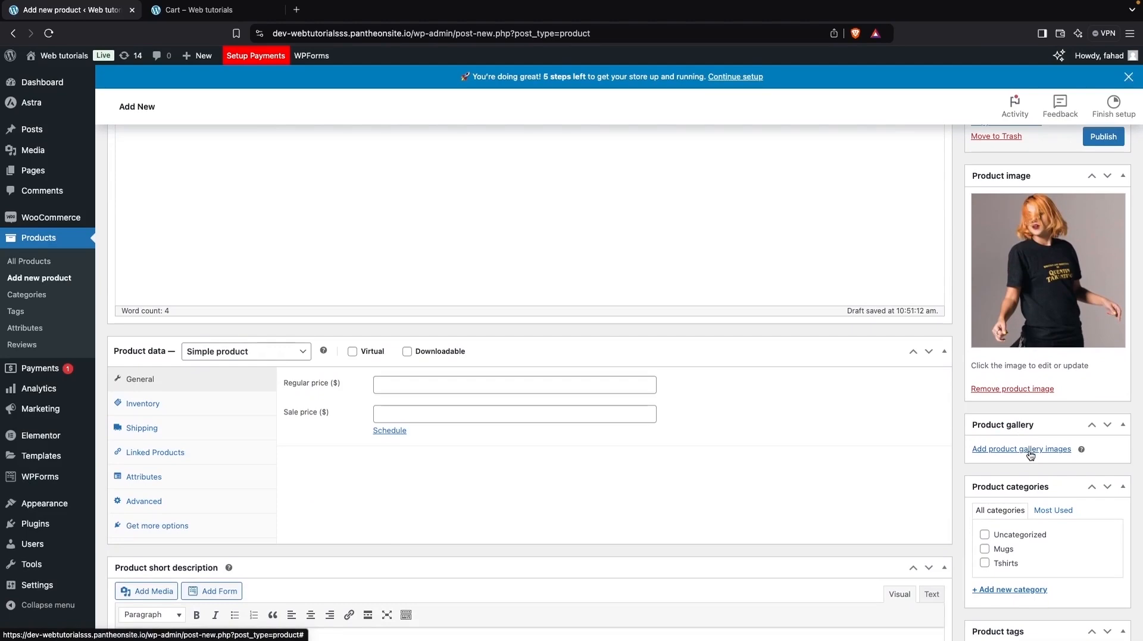
{"action": "left_click", "coordinate": [1031, 453]}
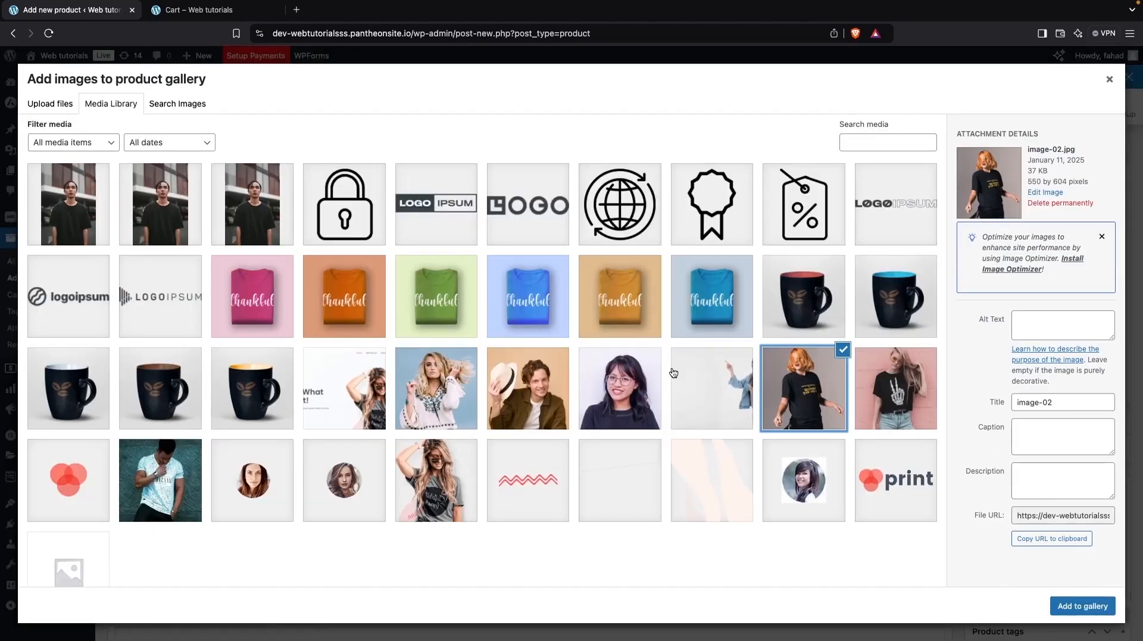
{"action": "left_click", "coordinate": [91, 199]}
{"action": "left_click", "coordinate": [1075, 601]}
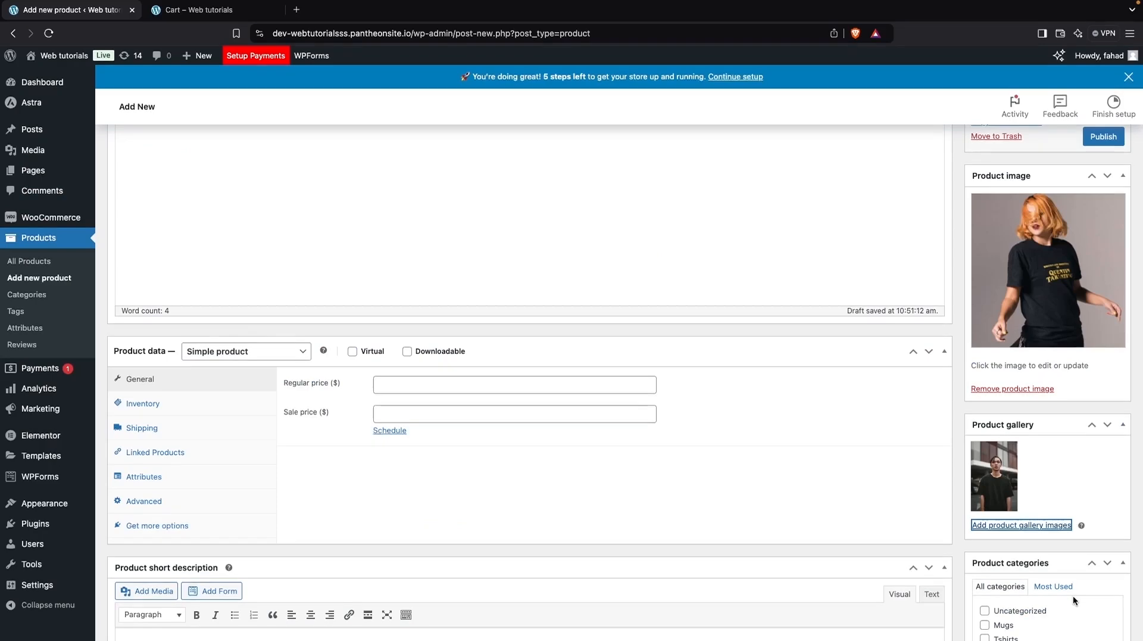
{"action": "left_click", "coordinate": [1042, 524]}
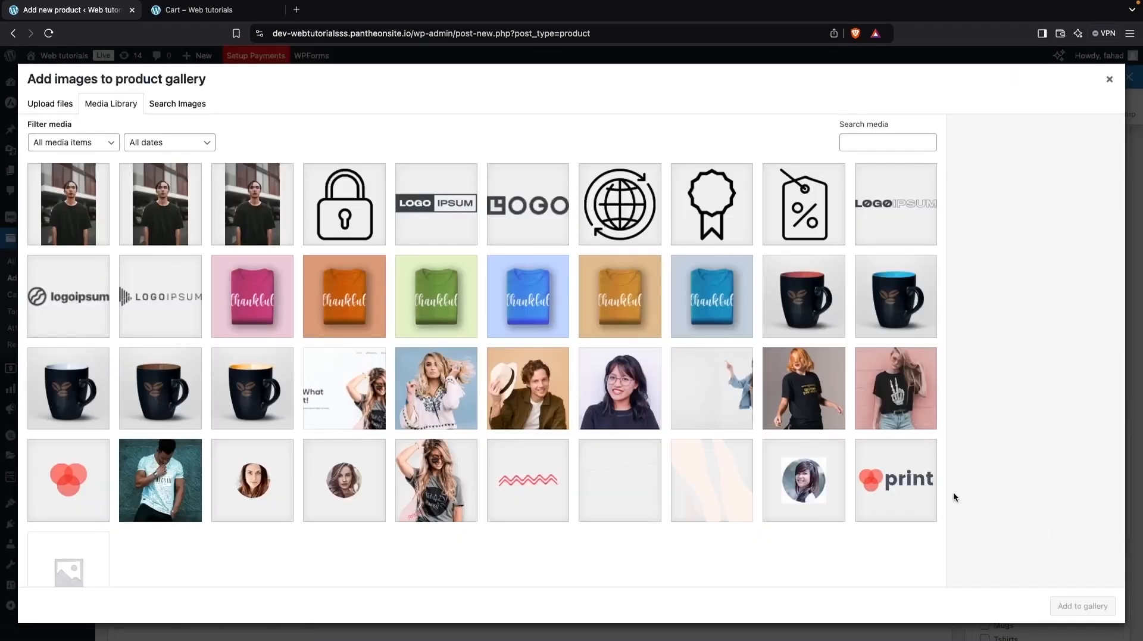
{"action": "left_click", "coordinate": [886, 393]}
{"action": "left_click", "coordinate": [1083, 605]}
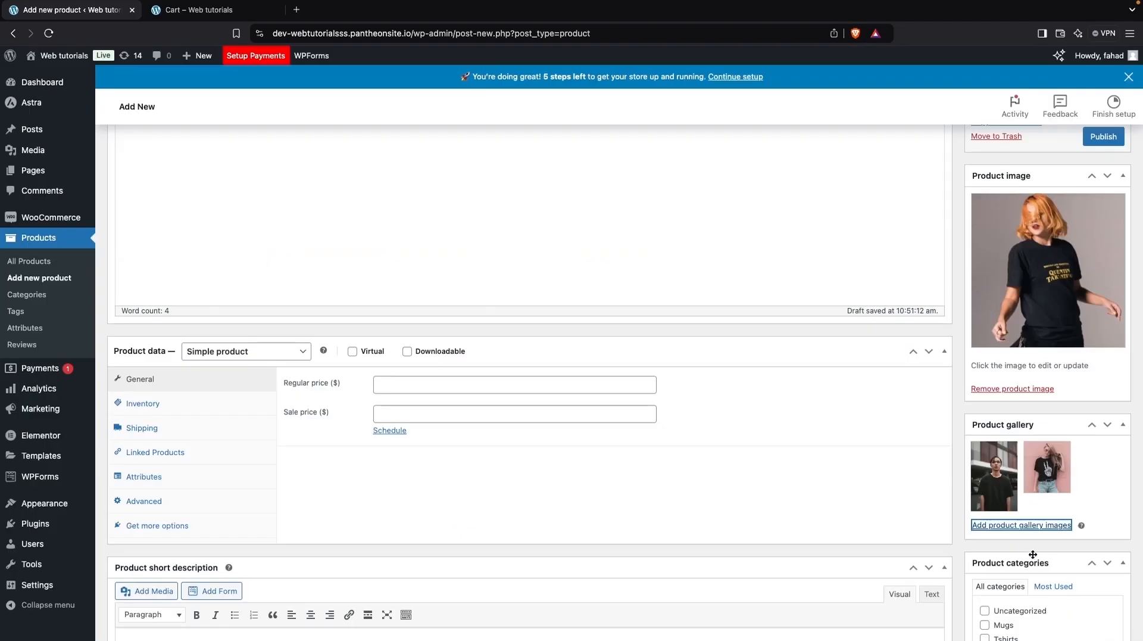
{"action": "left_click", "coordinate": [1028, 523]}
{"action": "left_click", "coordinate": [802, 387]}
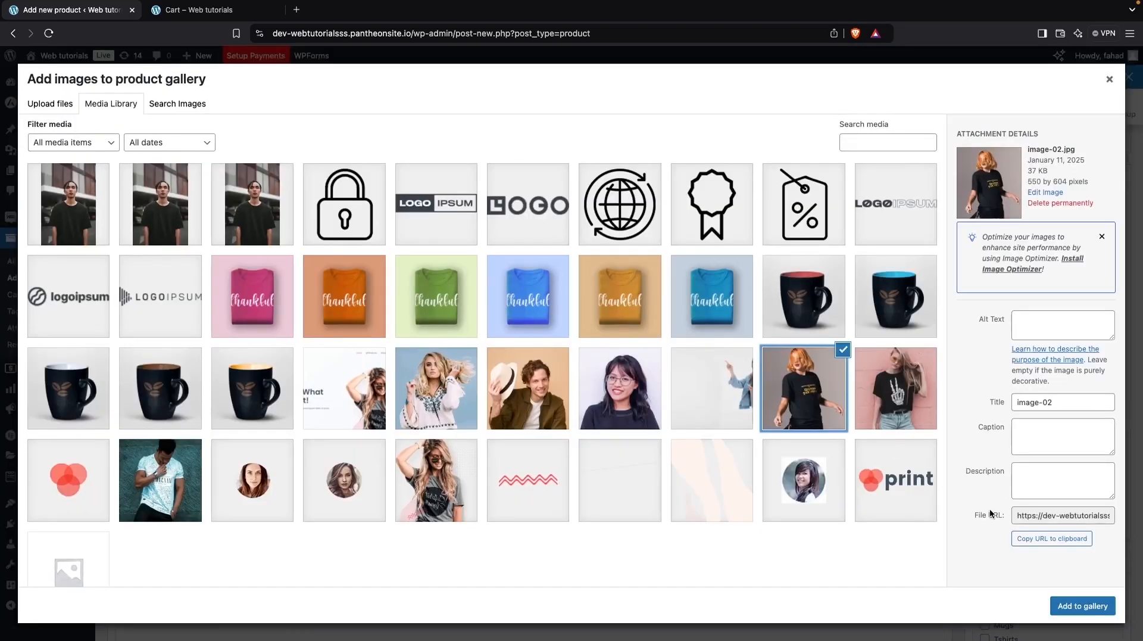
{"action": "left_click", "coordinate": [1078, 603]}
Step: Set the product's regular price to $20 and publish it
{"action": "scroll", "coordinate": [806, 510], "scroll_direction": "up", "scroll_amount": 3}
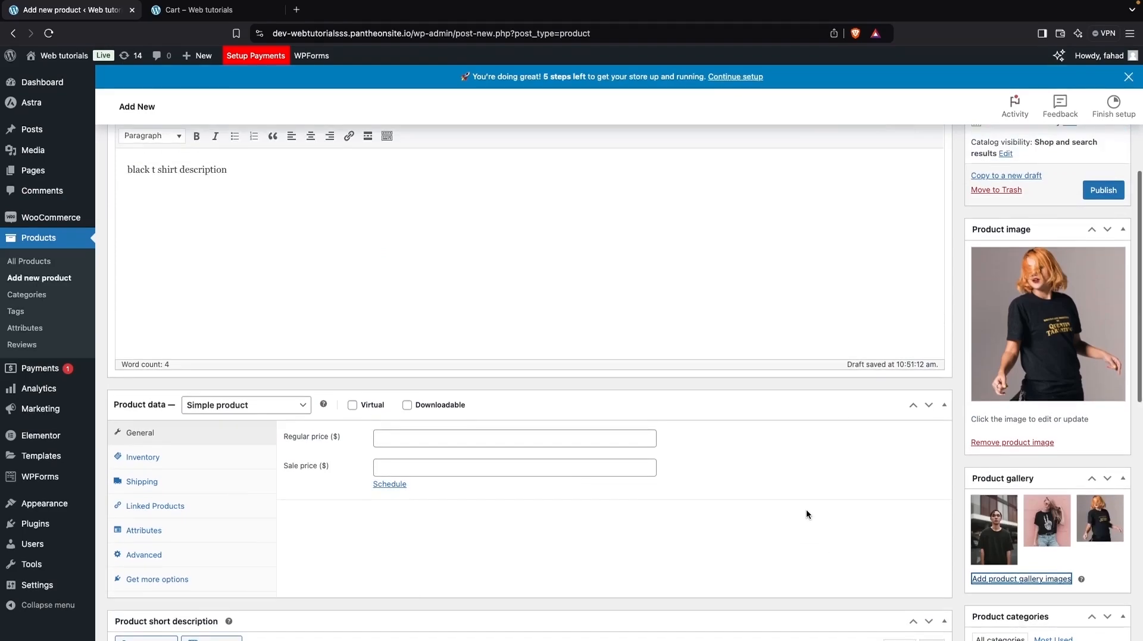
{"action": "left_click", "coordinate": [496, 439]}
{"action": "type", "text": "2"}
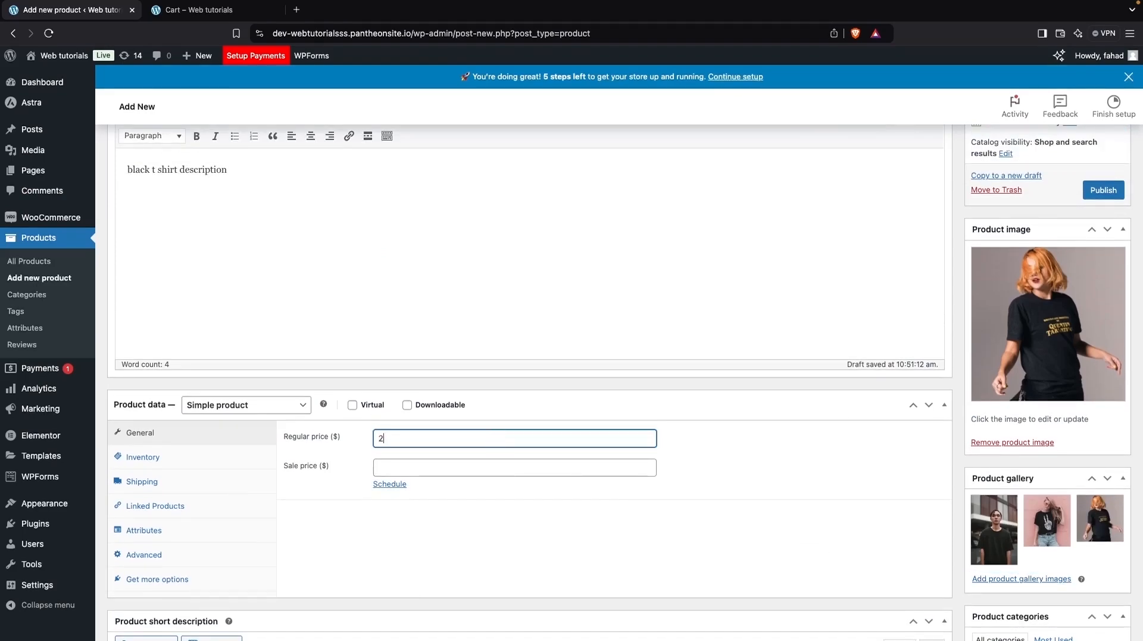
{"action": "type", "text": "0"}
{"action": "scroll", "coordinate": [494, 319], "scroll_direction": "up", "scroll_amount": 2}
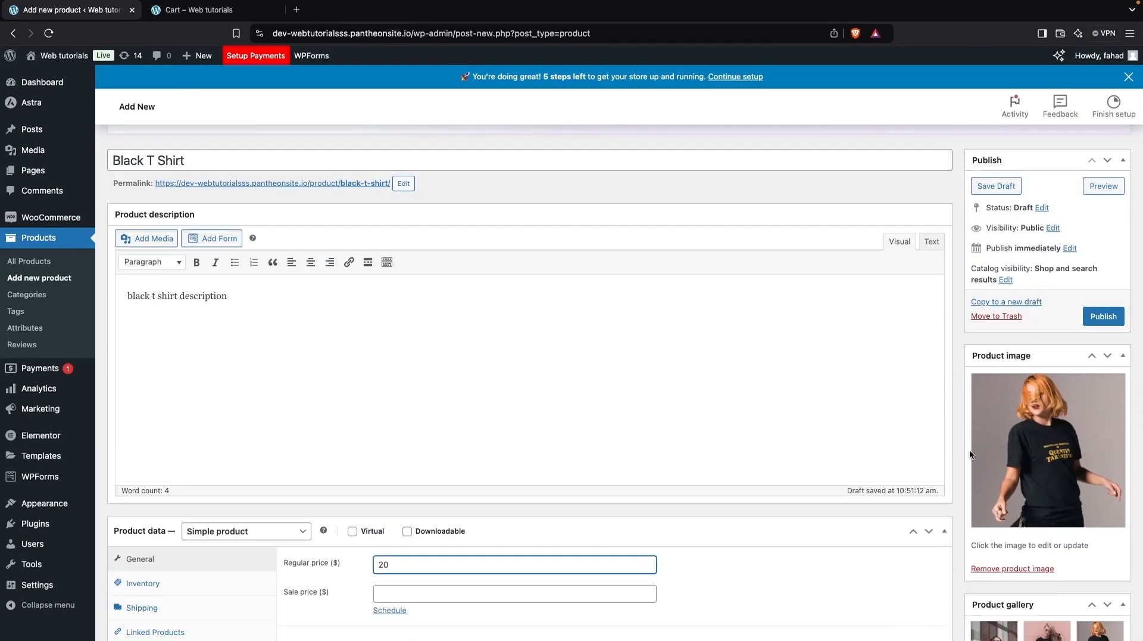
{"action": "left_click", "coordinate": [1095, 320]}
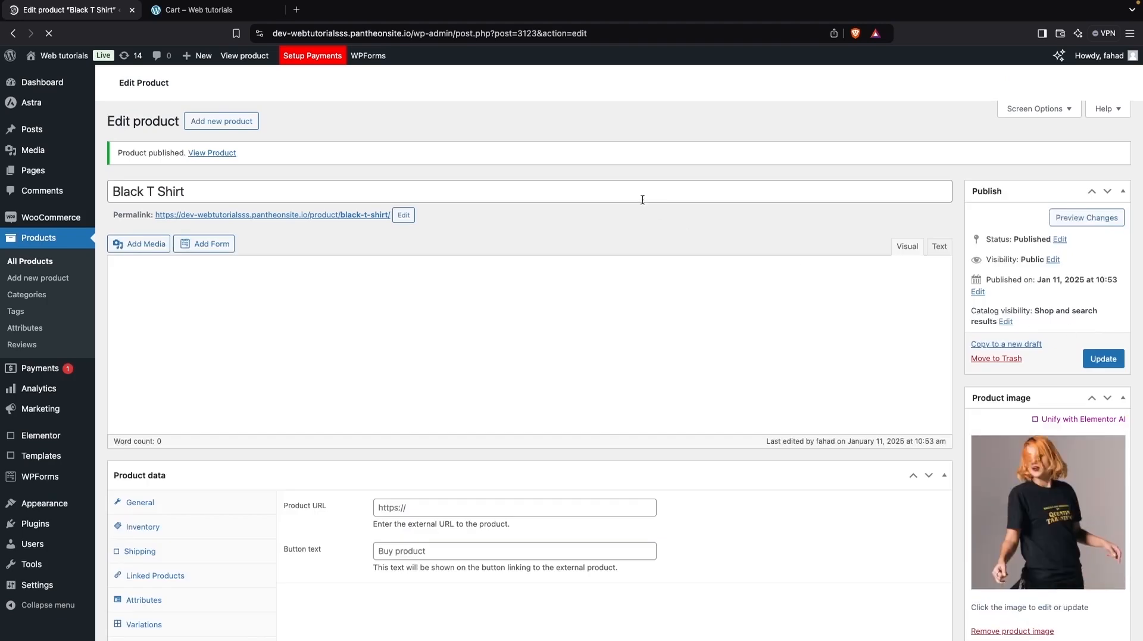
Step: Open the published product's store page in a separate tab and check the product in the full product list
{"action": "middle_click", "coordinate": [323, 215]}
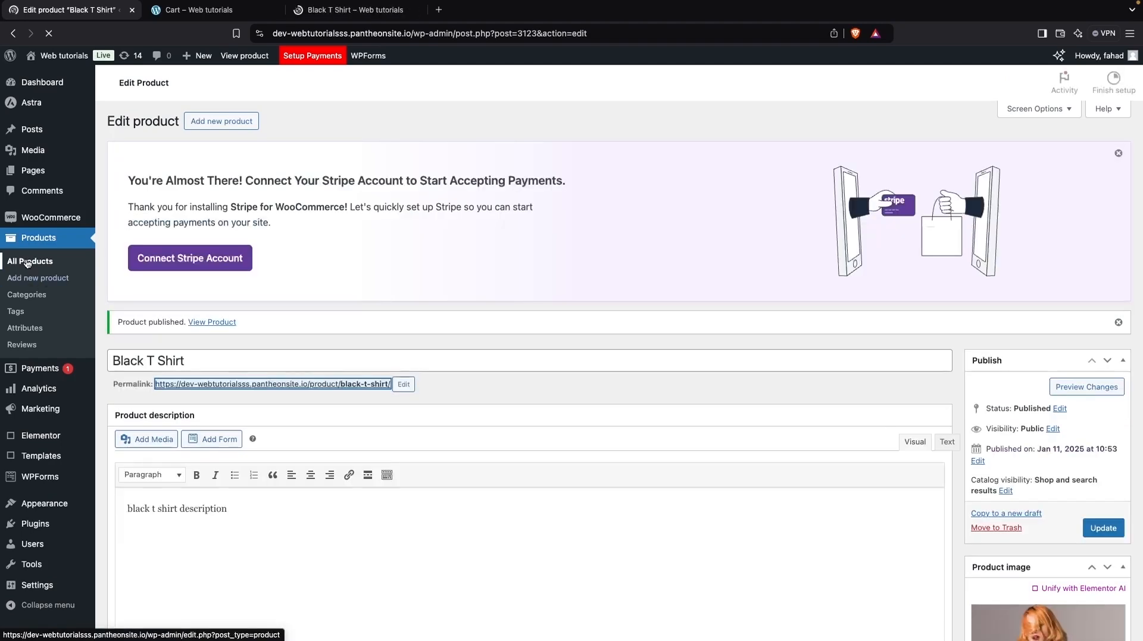
{"action": "left_click", "coordinate": [27, 262]}
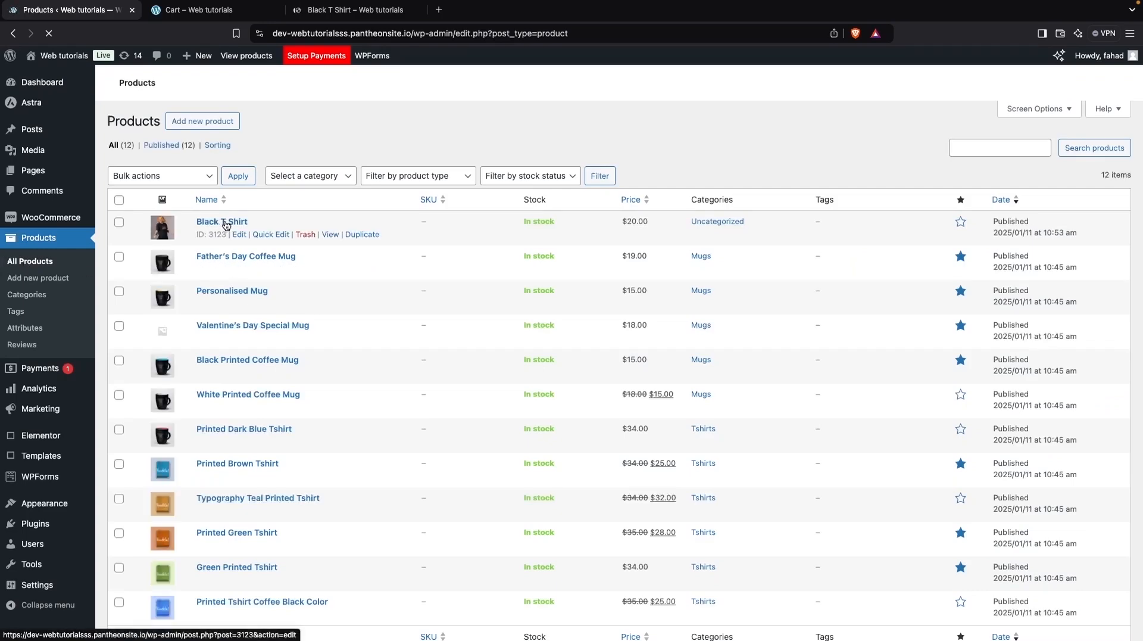
{"action": "left_click", "coordinate": [337, 11]}
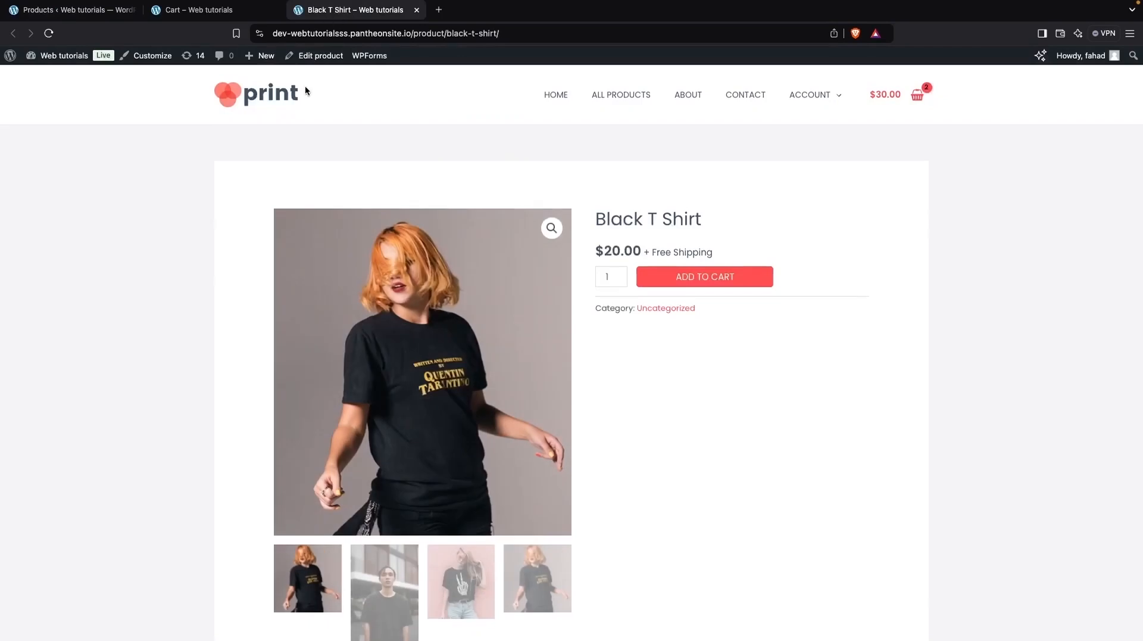
Step: Examine the Black T Shirt page on the storefront, viewing its gallery images and their enlarged versions
{"action": "scroll", "coordinate": [268, 200], "scroll_direction": "down", "scroll_amount": 3}
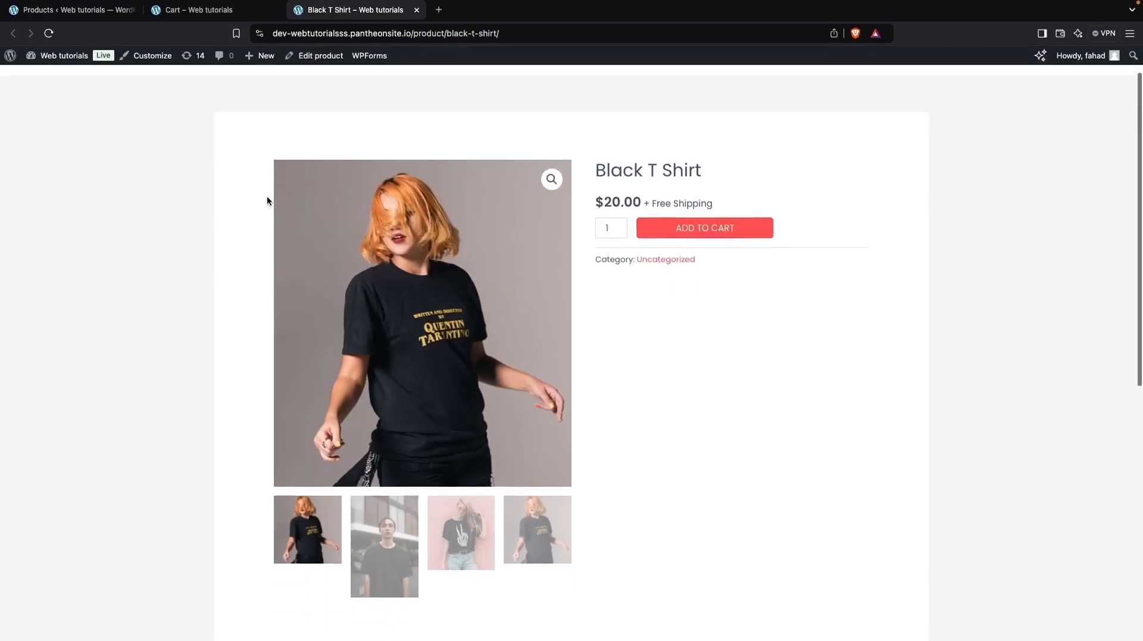
{"action": "left_click", "coordinate": [385, 443]}
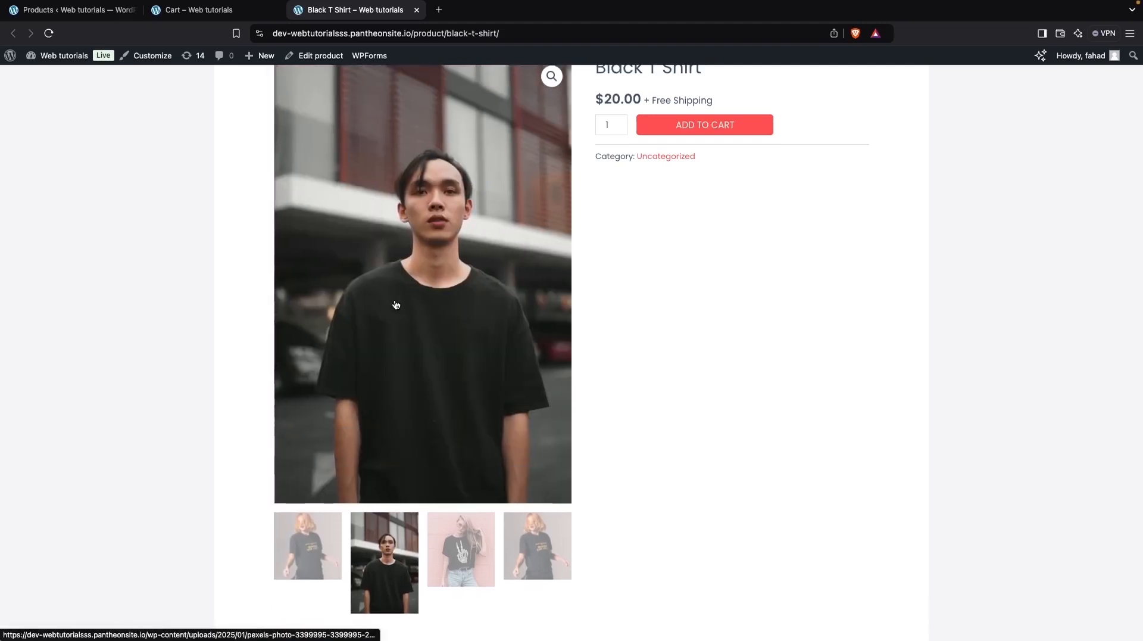
{"action": "scroll", "coordinate": [396, 305], "scroll_direction": "up", "scroll_amount": 1}
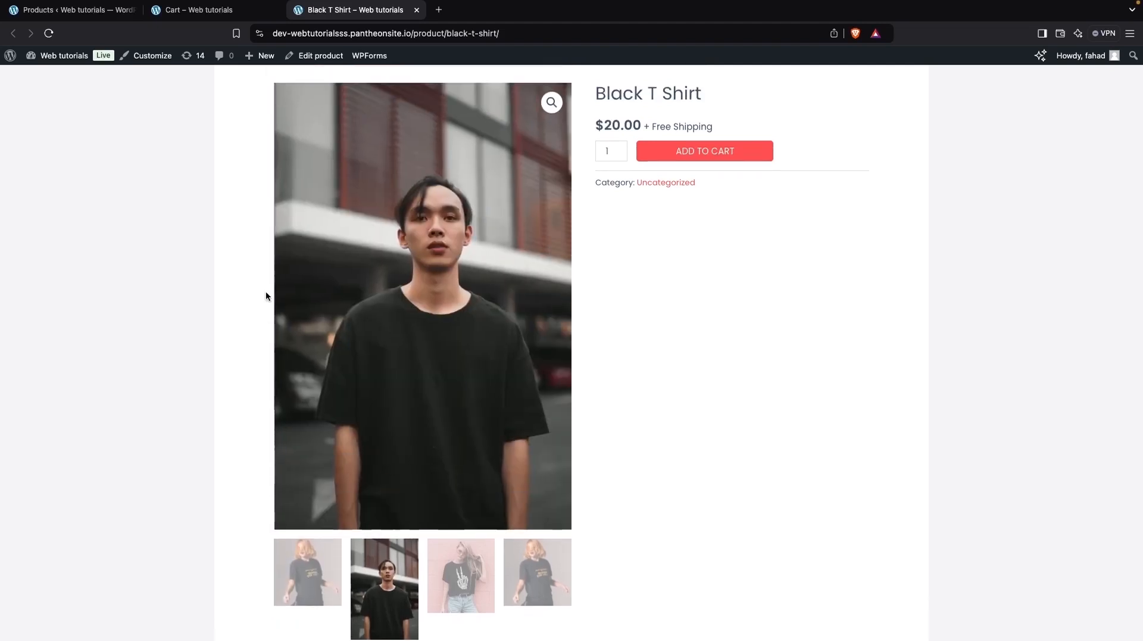
{"action": "left_click", "coordinate": [543, 107]}
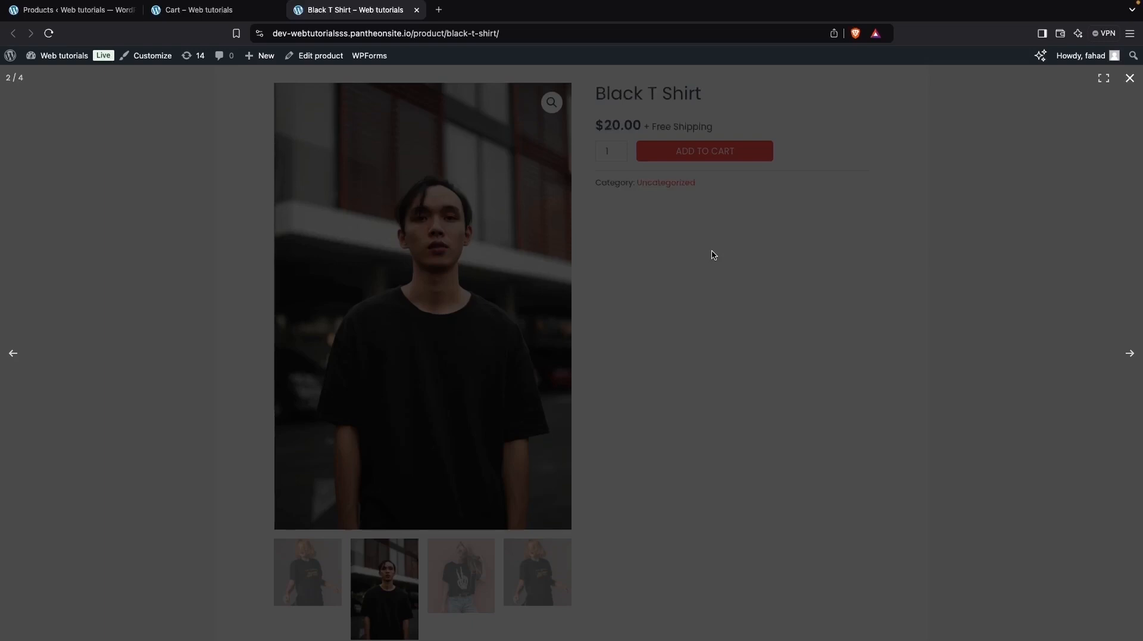
{"action": "key", "text": "Right"}
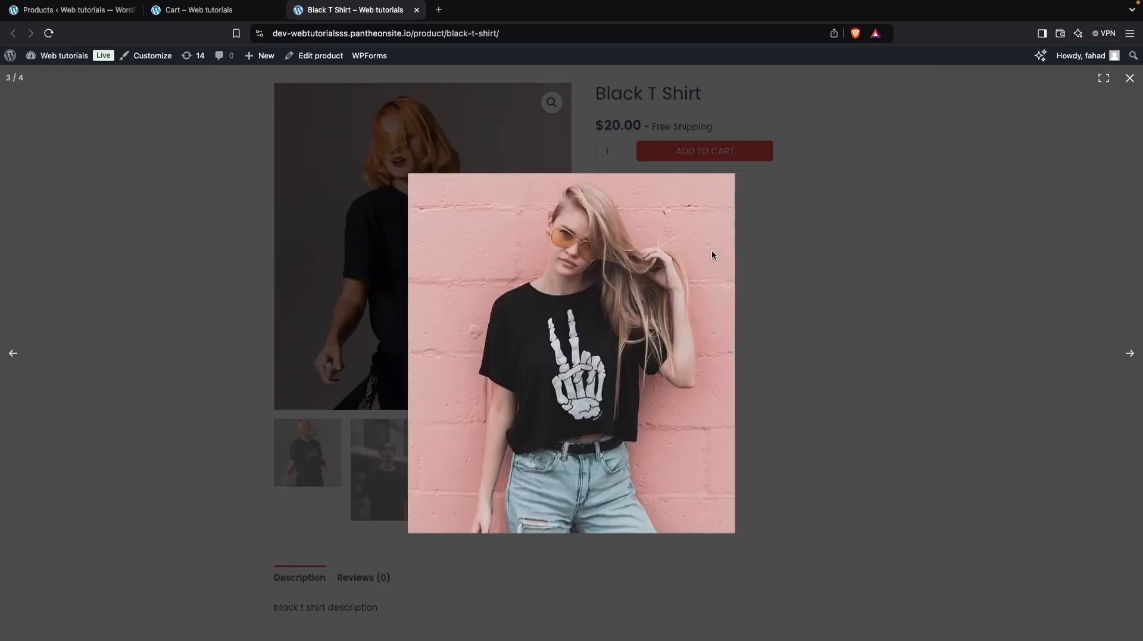
{"action": "key", "text": "Escape"}
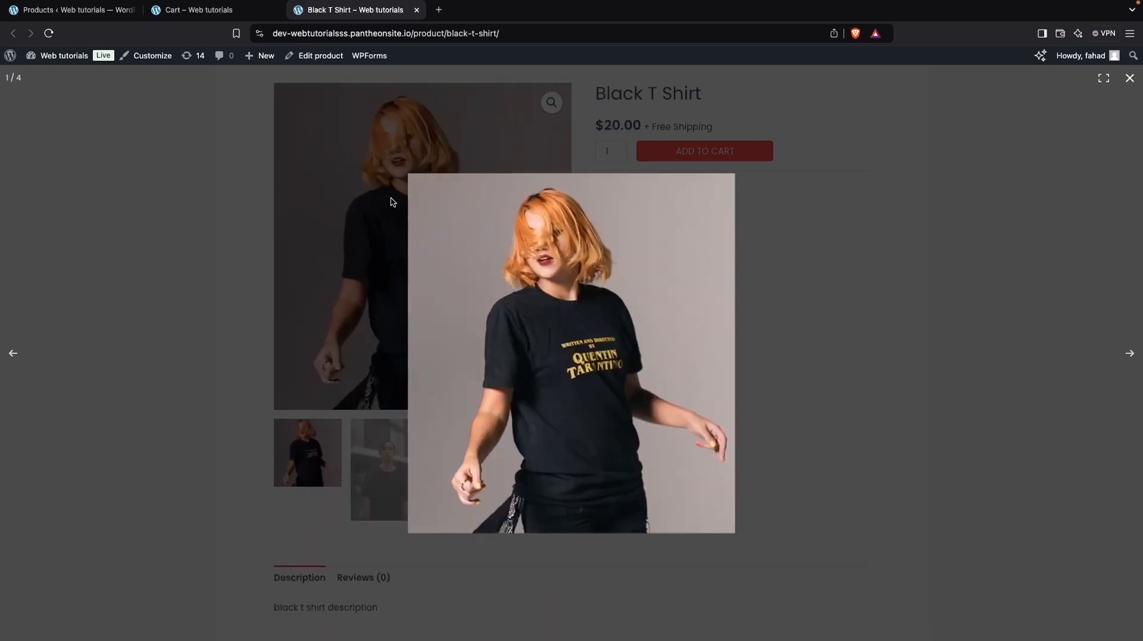
{"action": "left_click", "coordinate": [265, 219]}
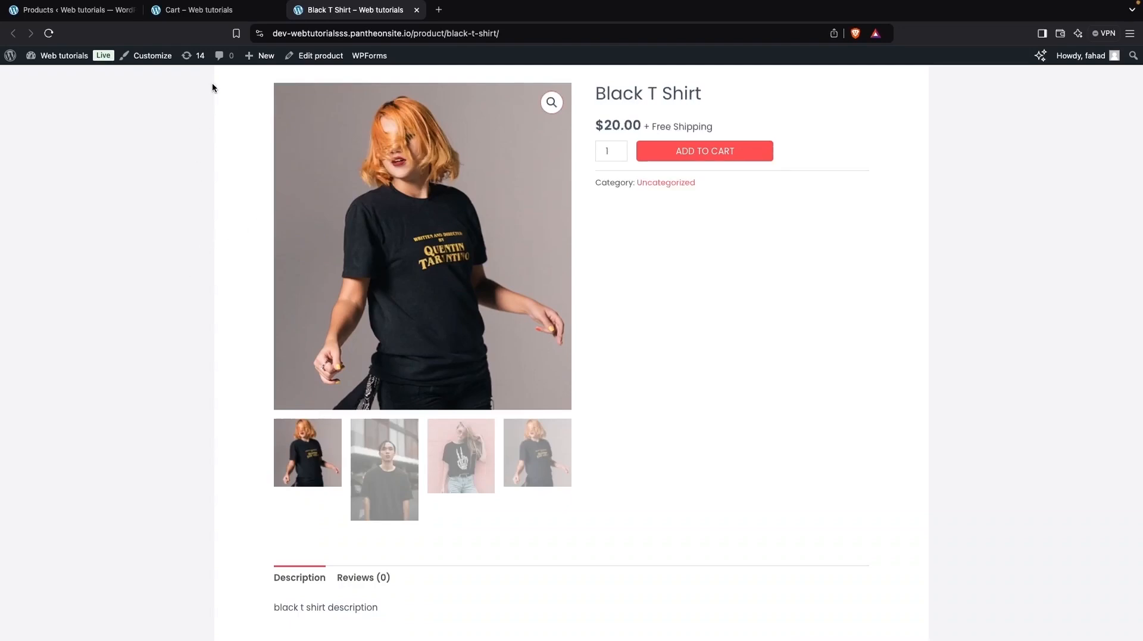
Step: Review the store's product categories in the dashboard and return to the Black T Shirt store page
{"action": "left_click", "coordinate": [66, 9]}
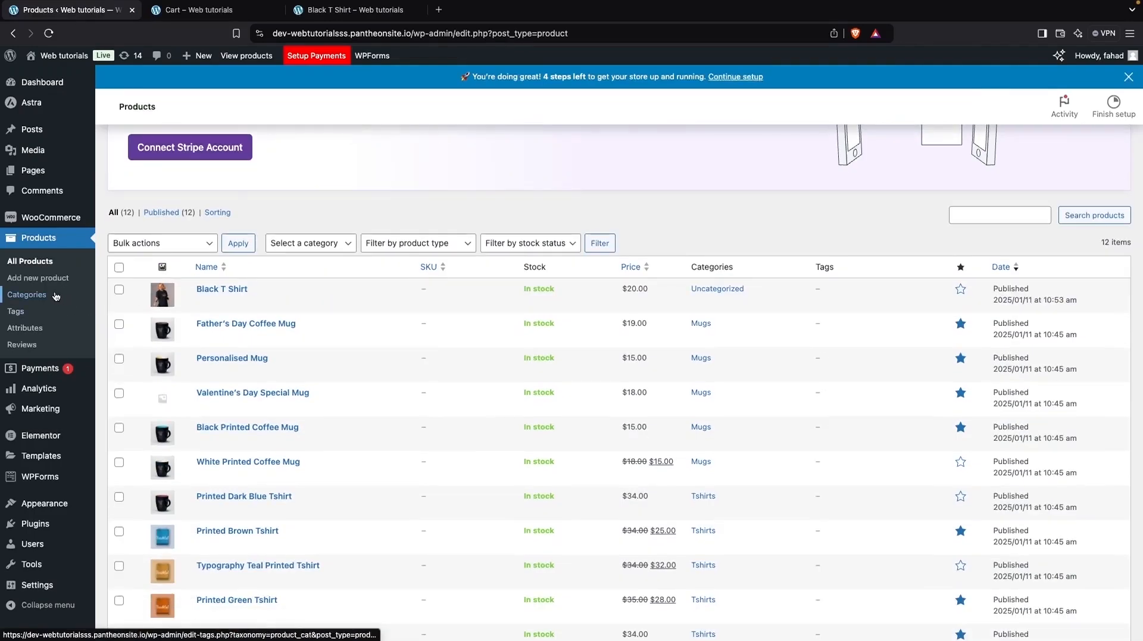
{"action": "left_click", "coordinate": [44, 301]}
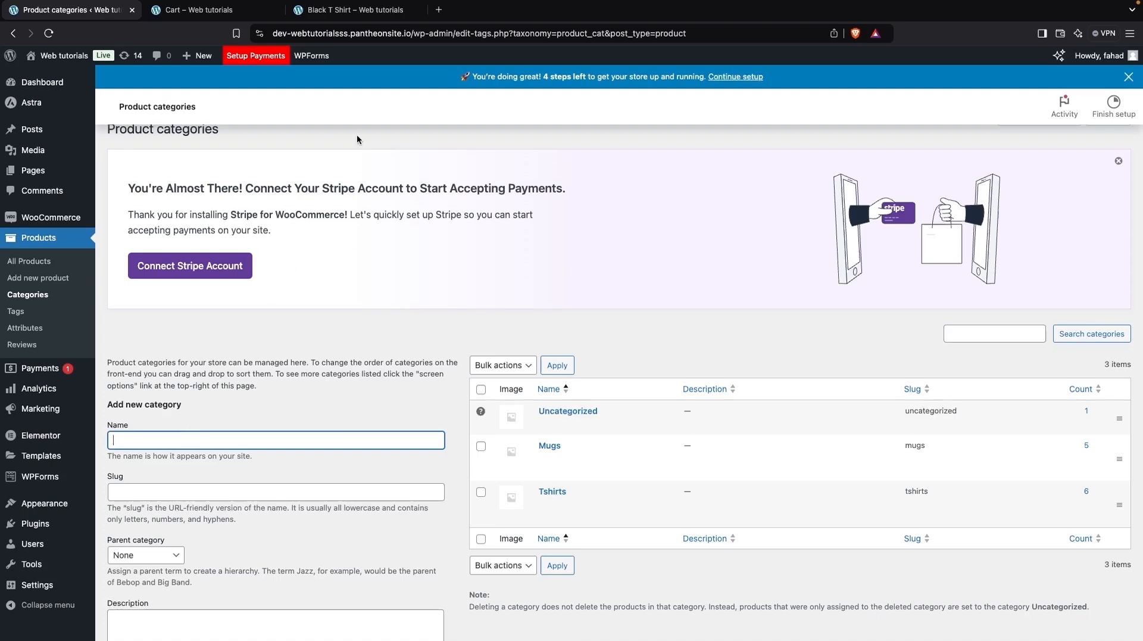
{"action": "left_click", "coordinate": [373, 14]}
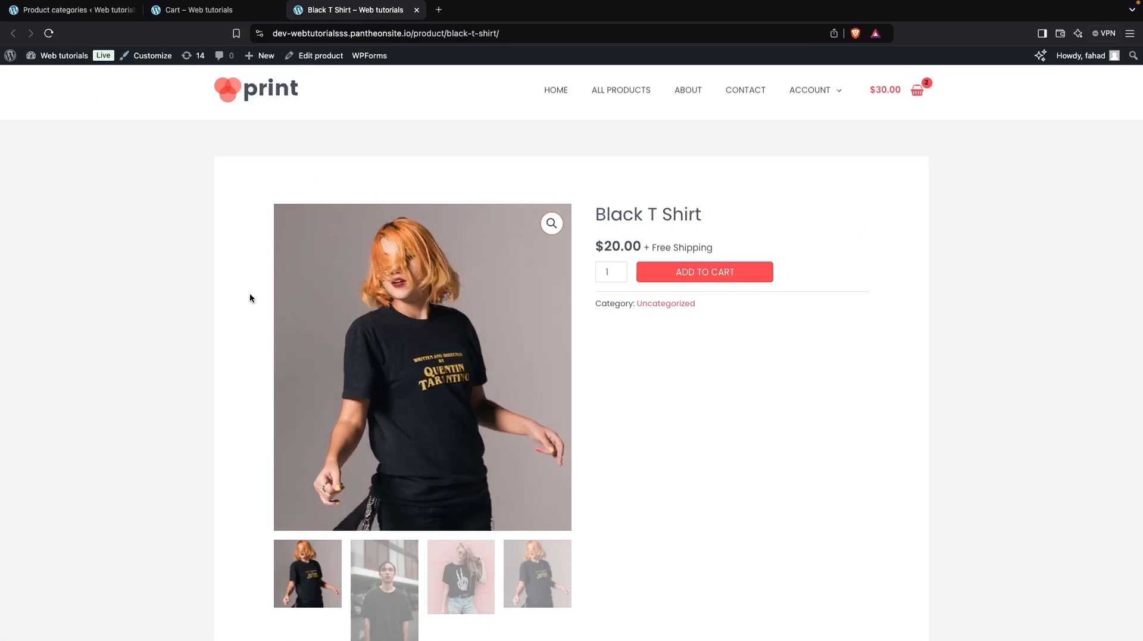